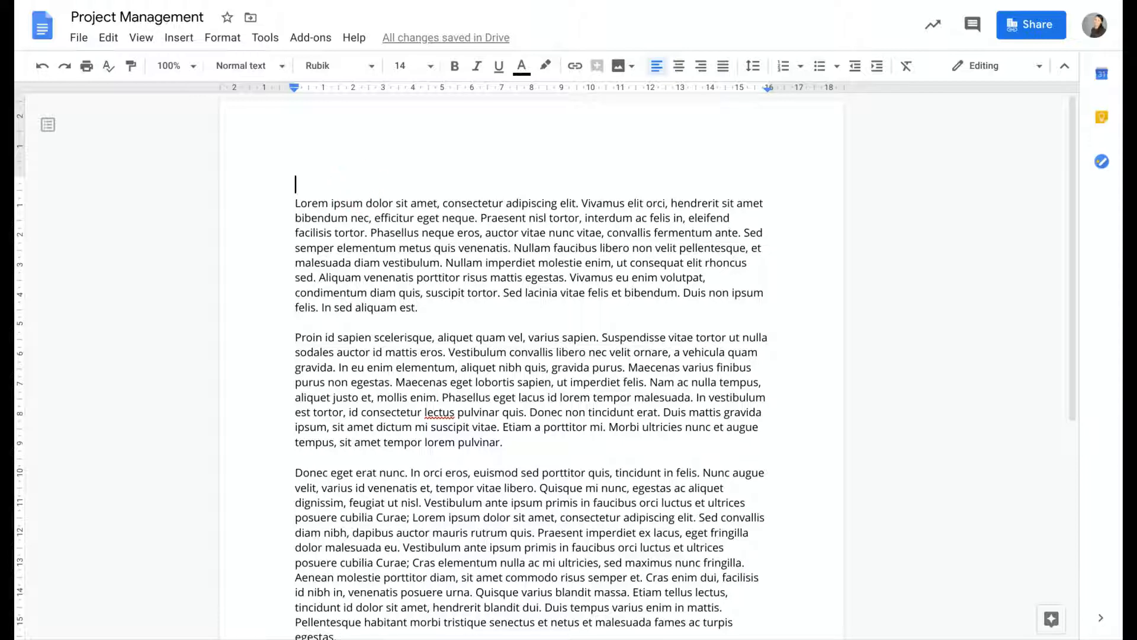
- Add the section titles "Introduction" above the first paragraph and "Project Proposal" on its own line above the second
text(Introduction)
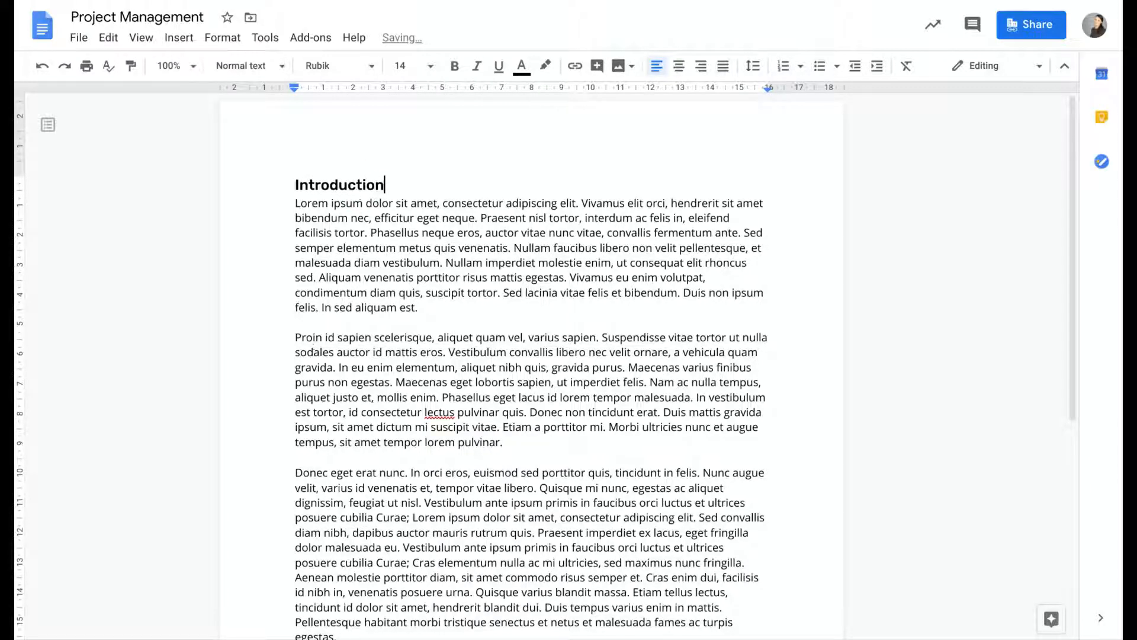
click(296, 338)
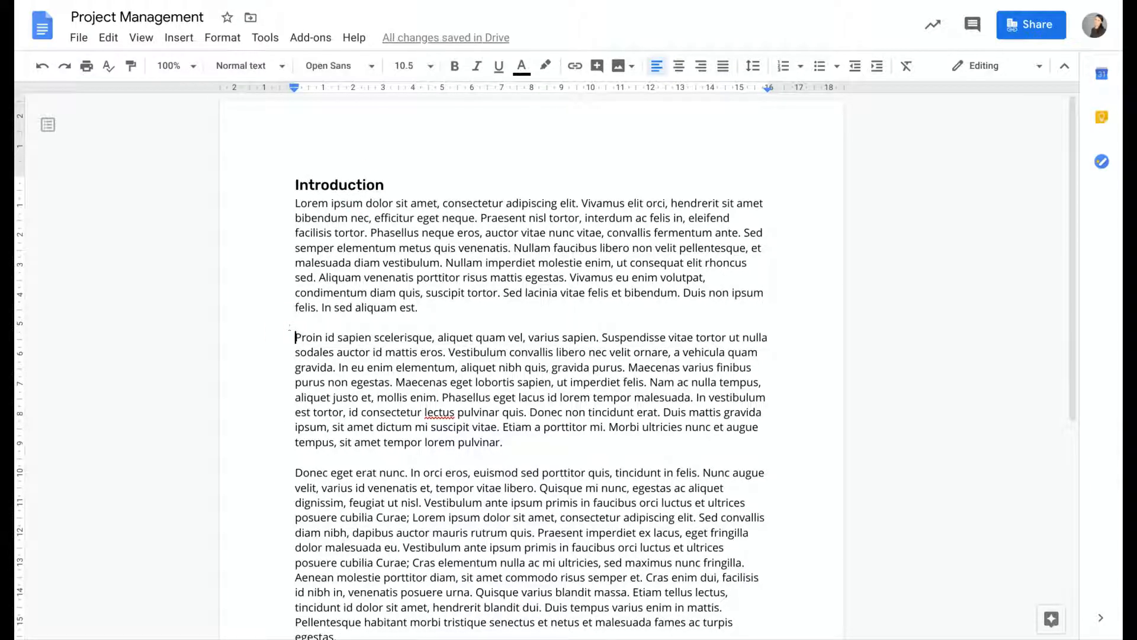
key(Return)
click(296, 337)
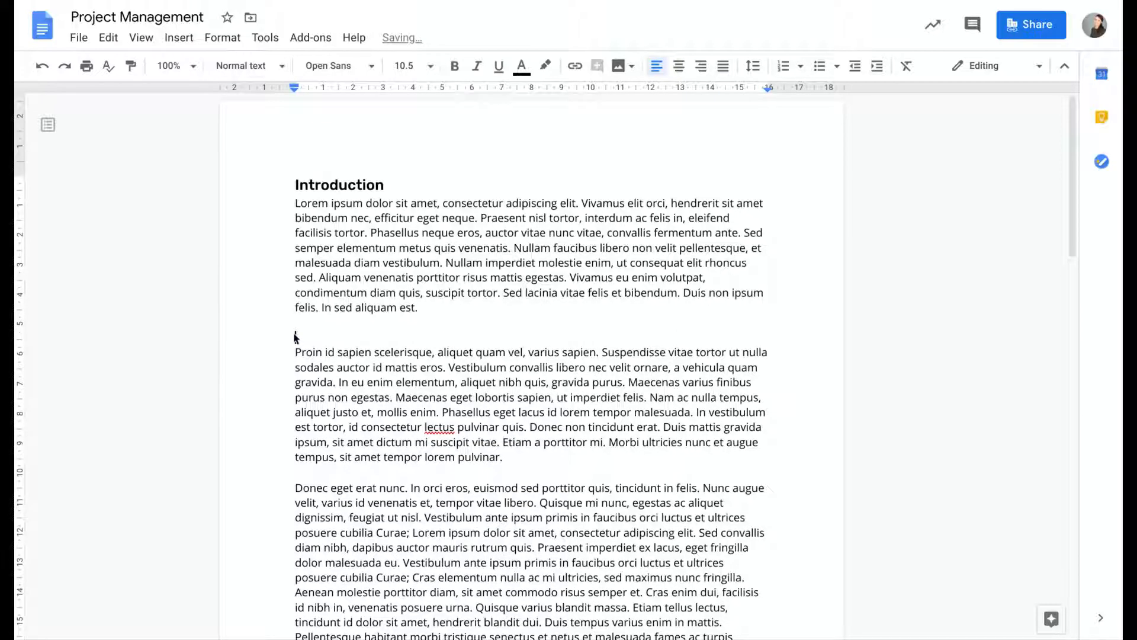
text(Project Proposal)
- Add the section title "Budgeting" on a new line directly above the third paragraph, starting "Donec eget erat nunc"
scroll(295, 337, down, 3)
scroll(295, 338, down, 1)
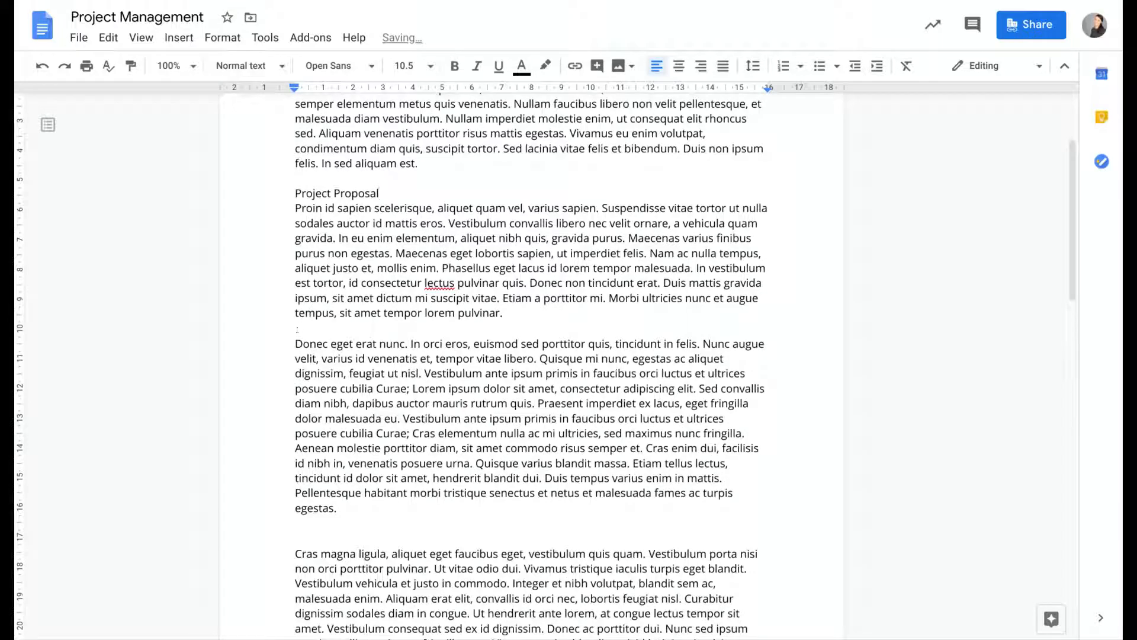
click(297, 330)
key(Return)
text(Budget)
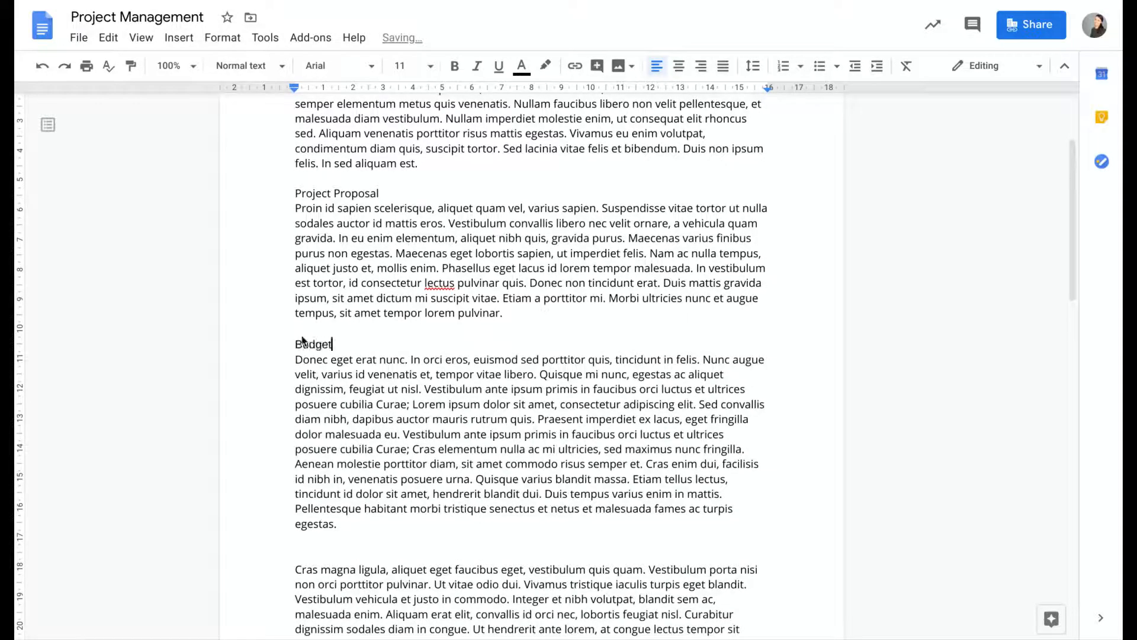
text(ing)
- Add the section titles "Sponsors" above the "Cras magna ligula" paragraph and "Summary" above the "Nullam ac malesuada" paragraph
scroll(302, 341, down, 4)
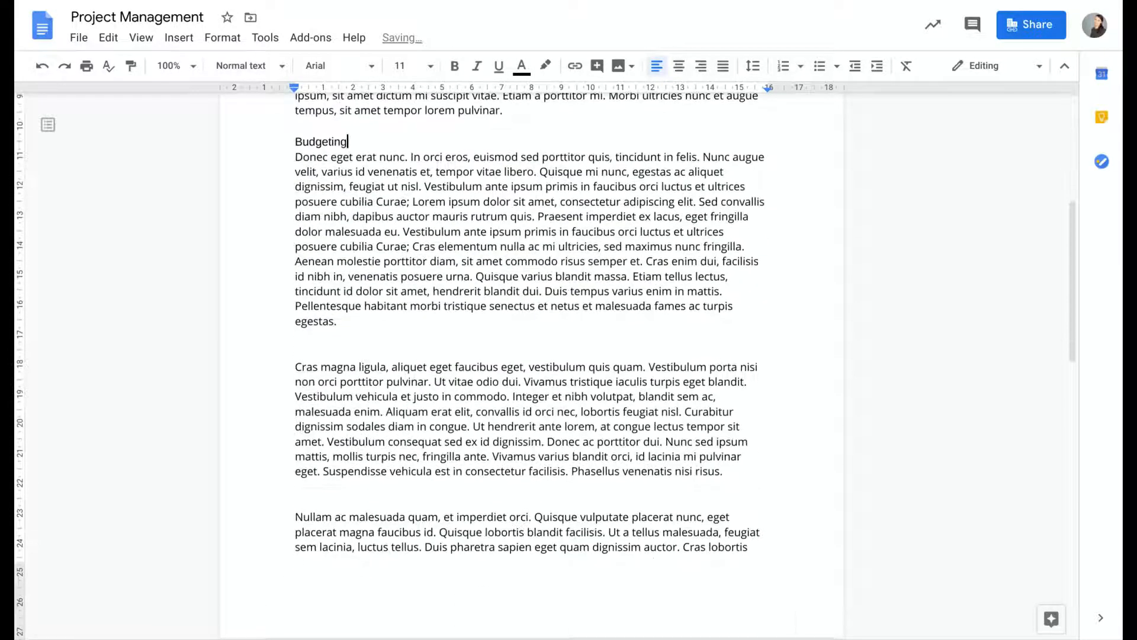
click(301, 351)
text(Sponsors)
click(297, 501)
text(Summary)
- Apply the Heading 1 style to the "Introduction" title at the start of the document
scroll(302, 513, up, 6)
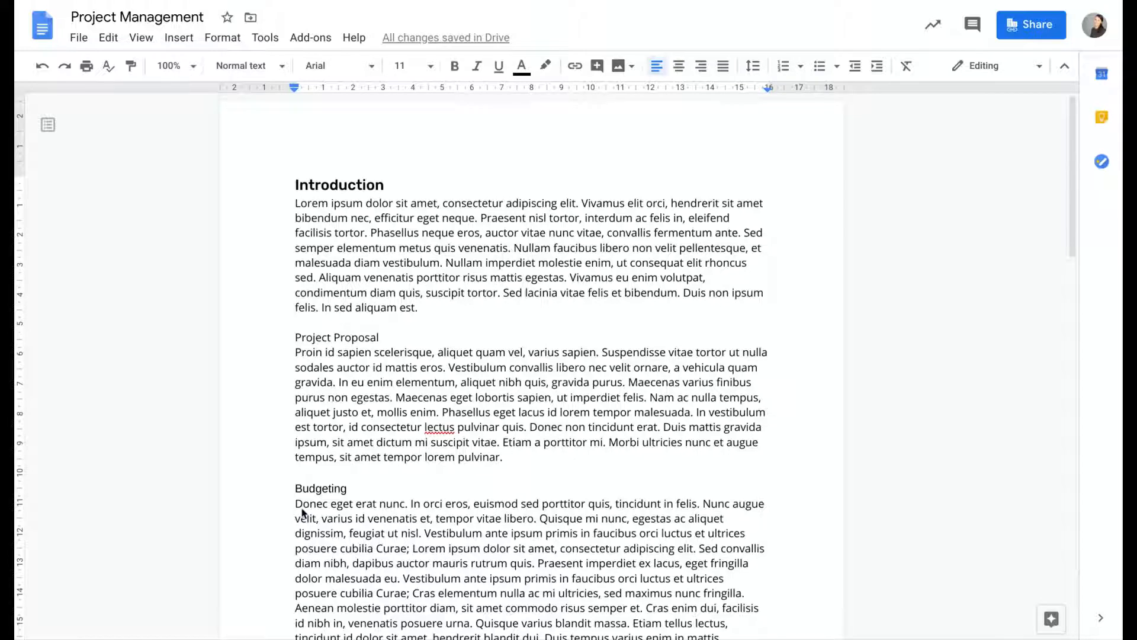
double_click(341, 180)
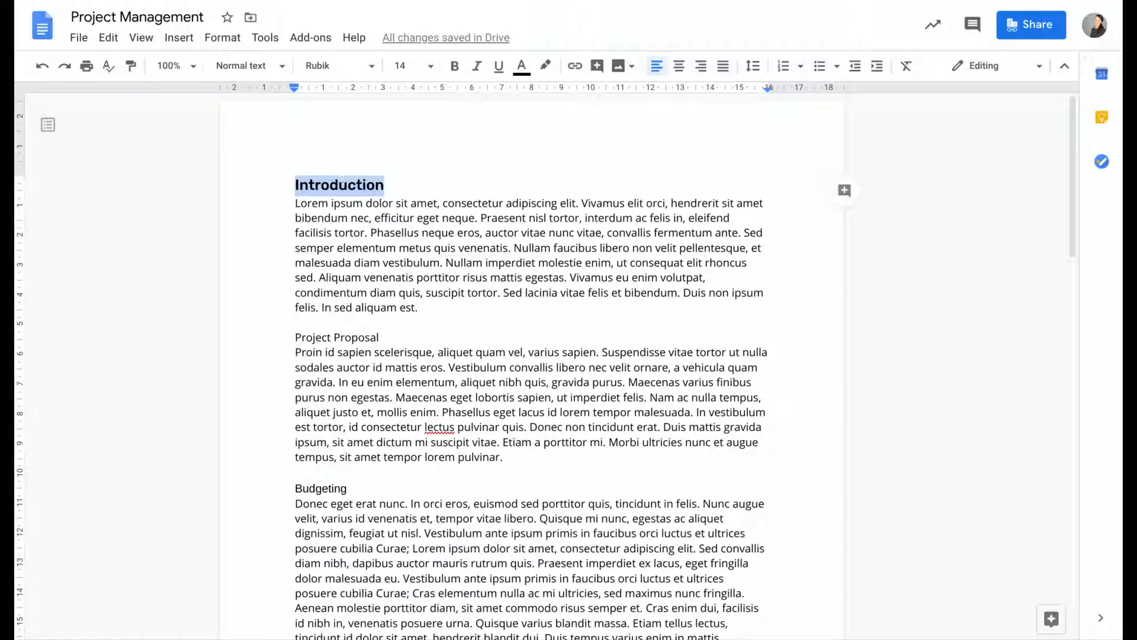
click(240, 66)
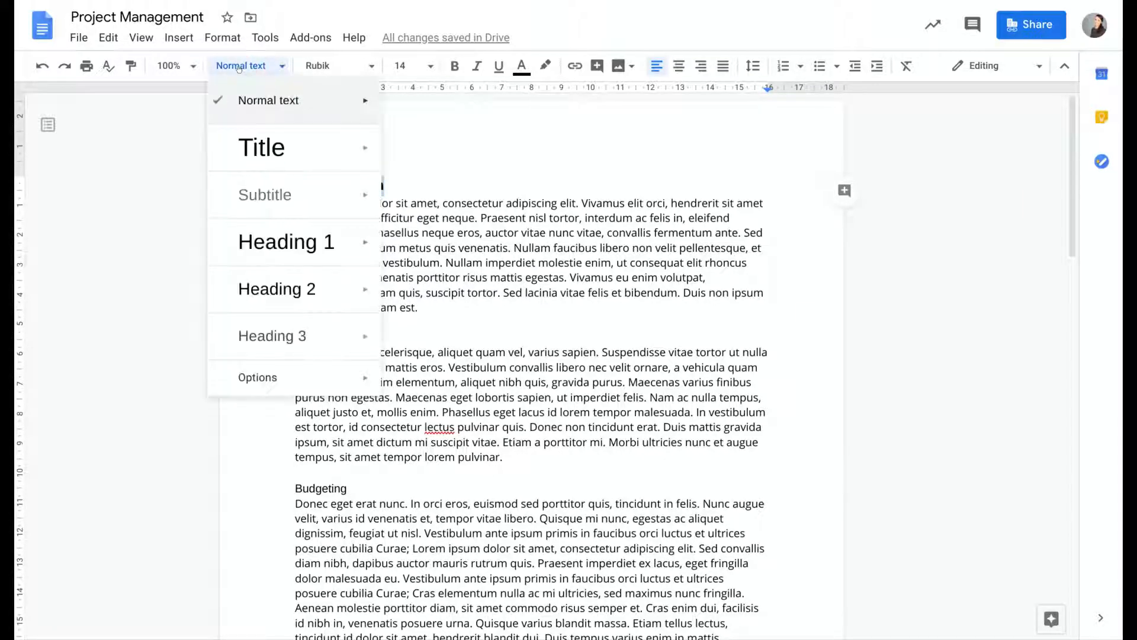
mouse_move(303, 256)
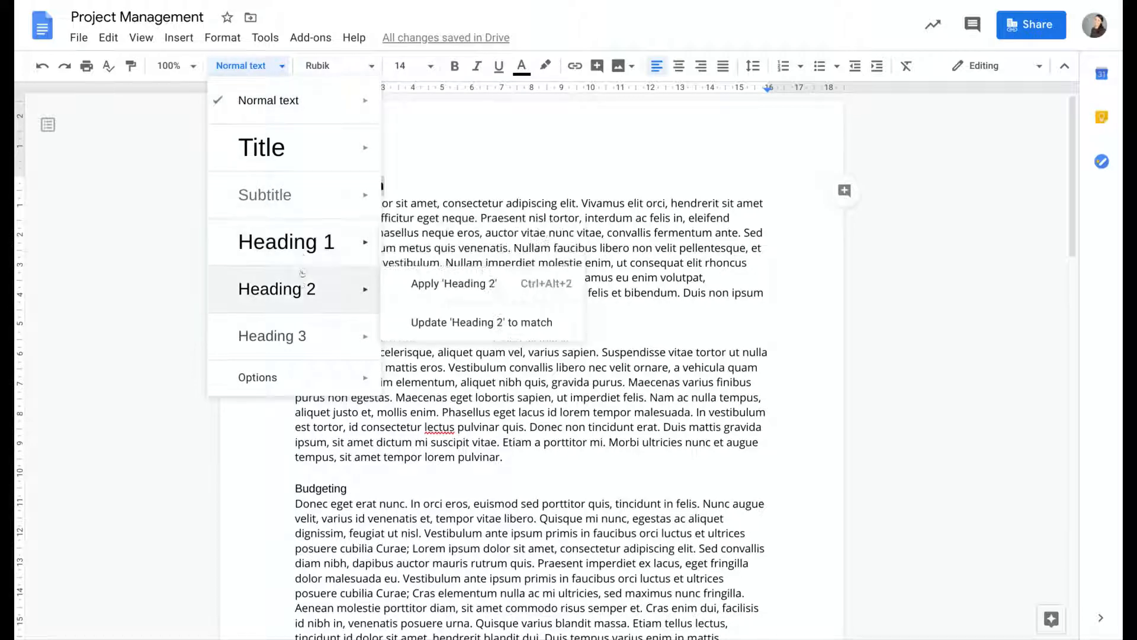
mouse_move(316, 280)
mouse_move(325, 241)
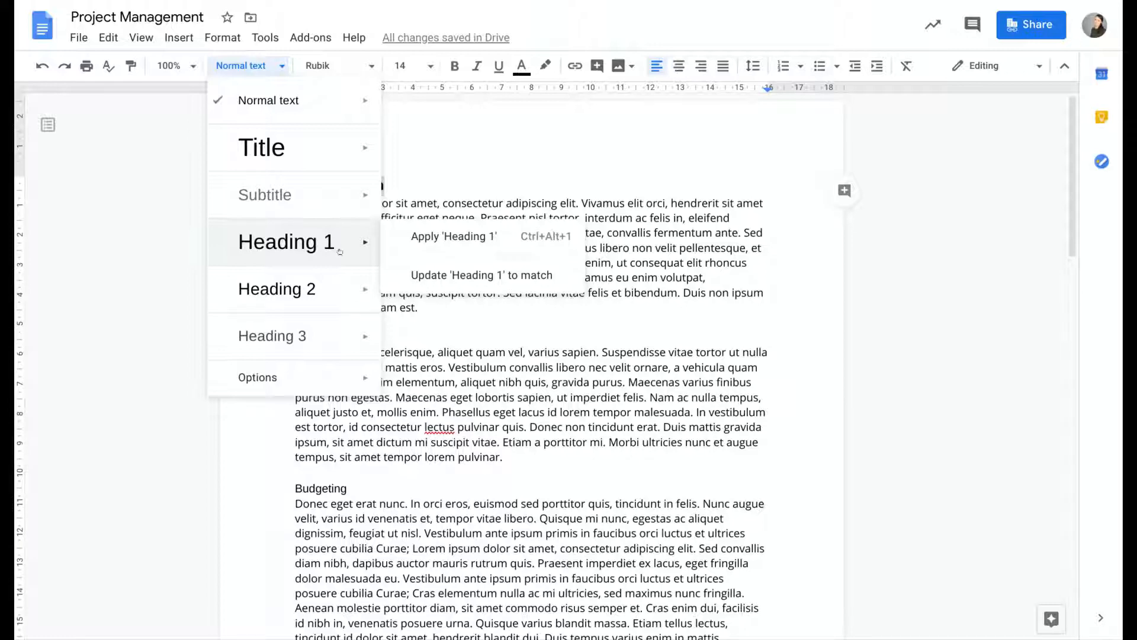
click(460, 237)
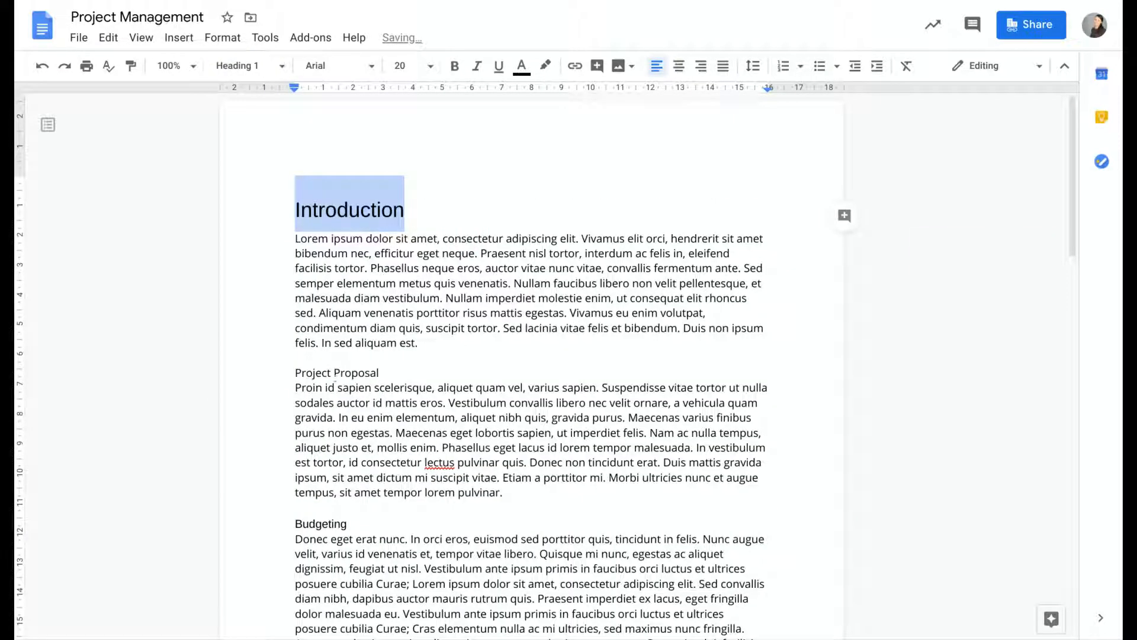
- Apply the Heading 1 style to the "Project Proposal" and "Budgeting" section titles
drag(395, 374, 290, 370)
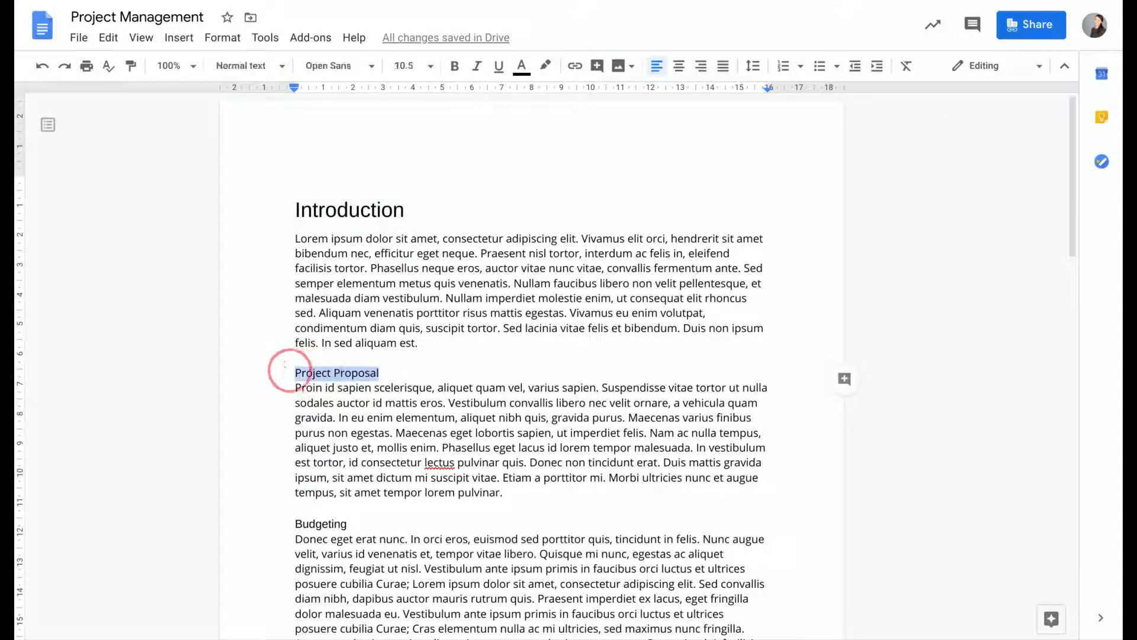
click(247, 65)
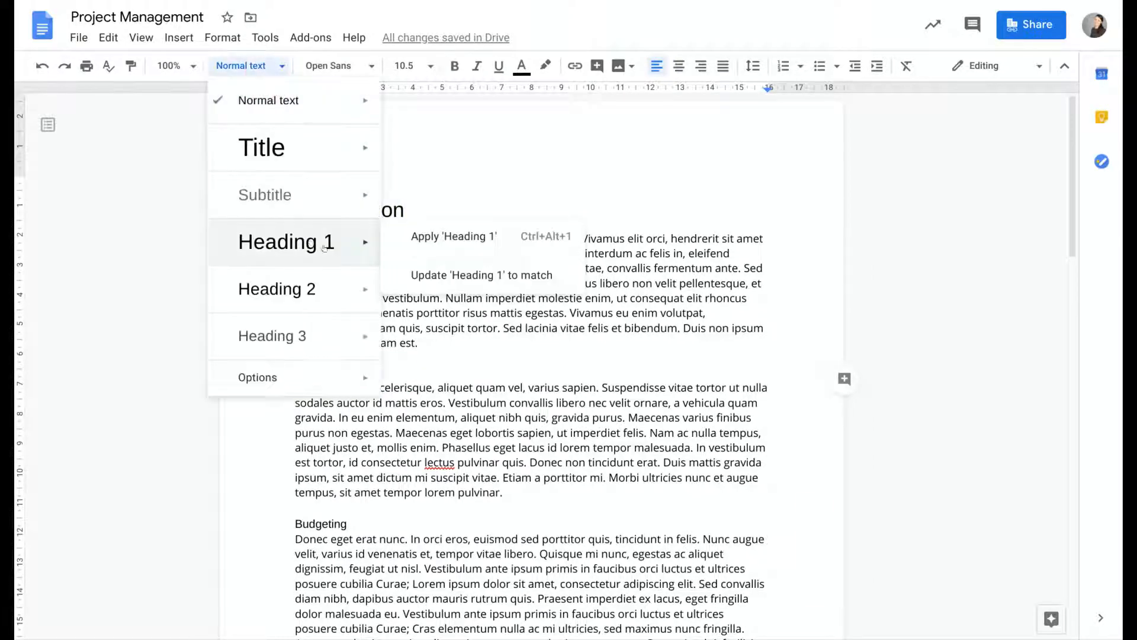
click(414, 239)
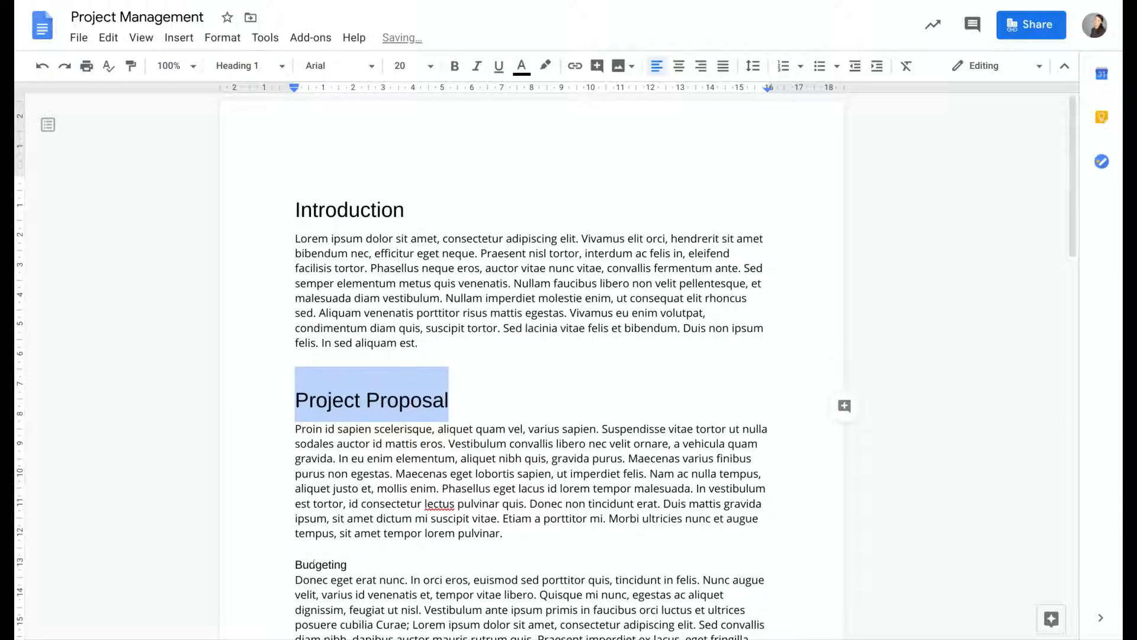
double_click(313, 563)
click(244, 65)
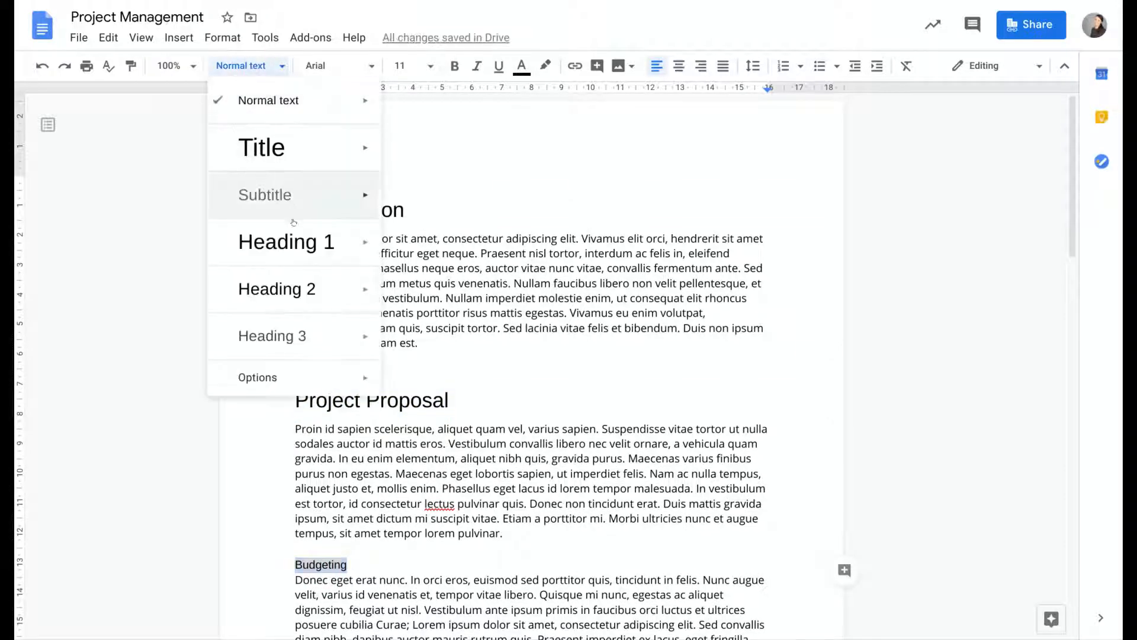
mouse_move(296, 240)
click(408, 234)
- Apply the Heading 1 style to the "Sponsors" and "Summary" section titles
scroll(409, 233, down, 5)
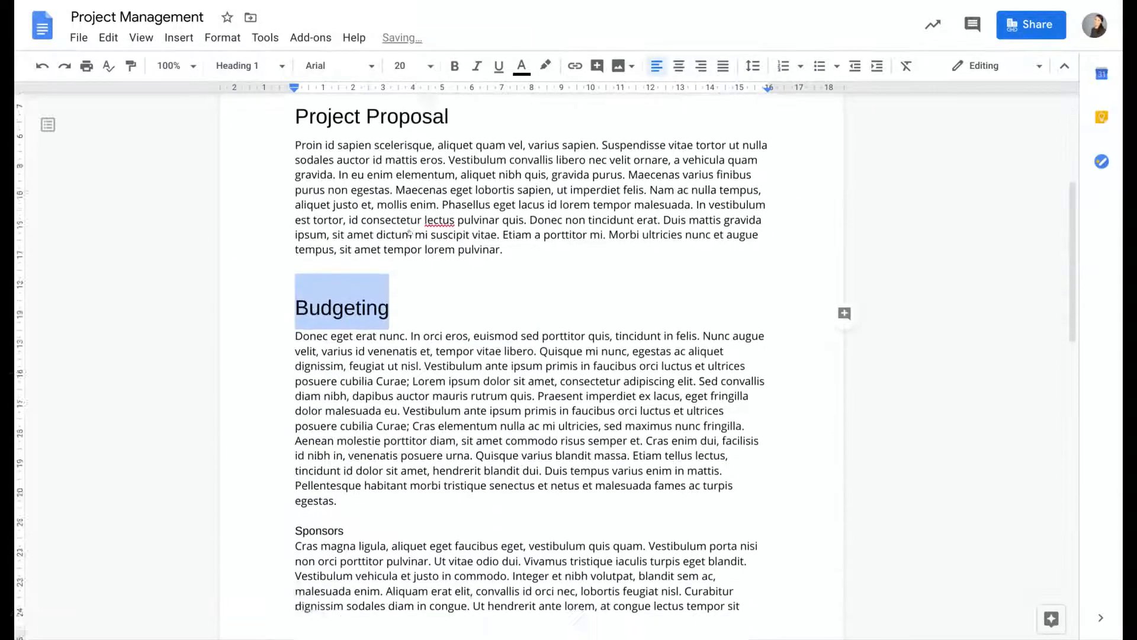
scroll(410, 233, down, 6)
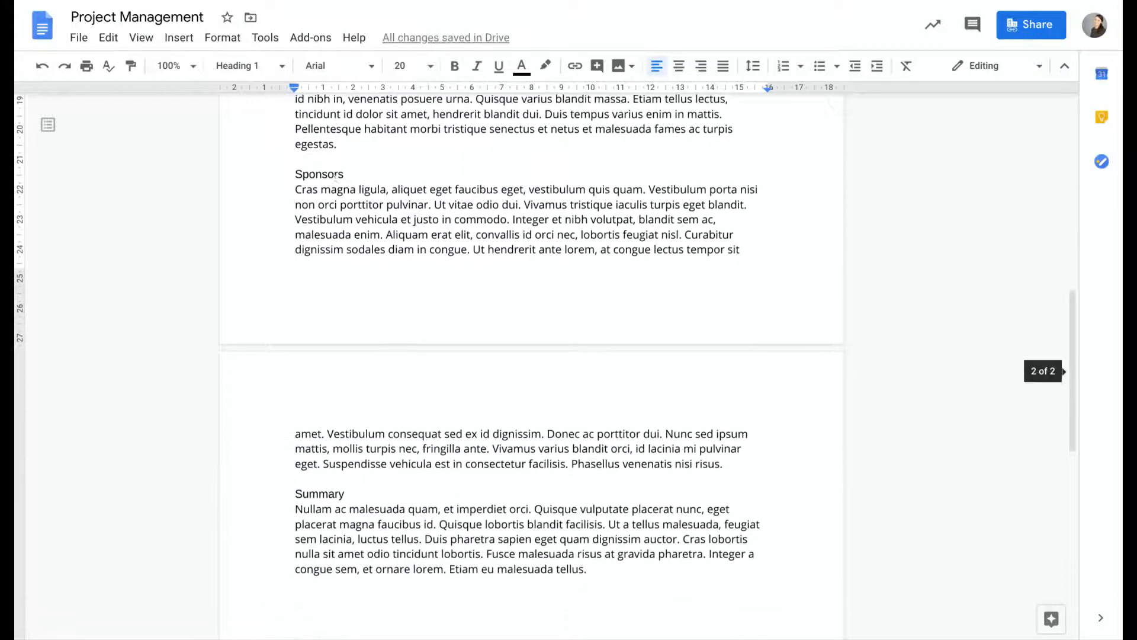
double_click(332, 174)
click(248, 65)
mouse_move(316, 239)
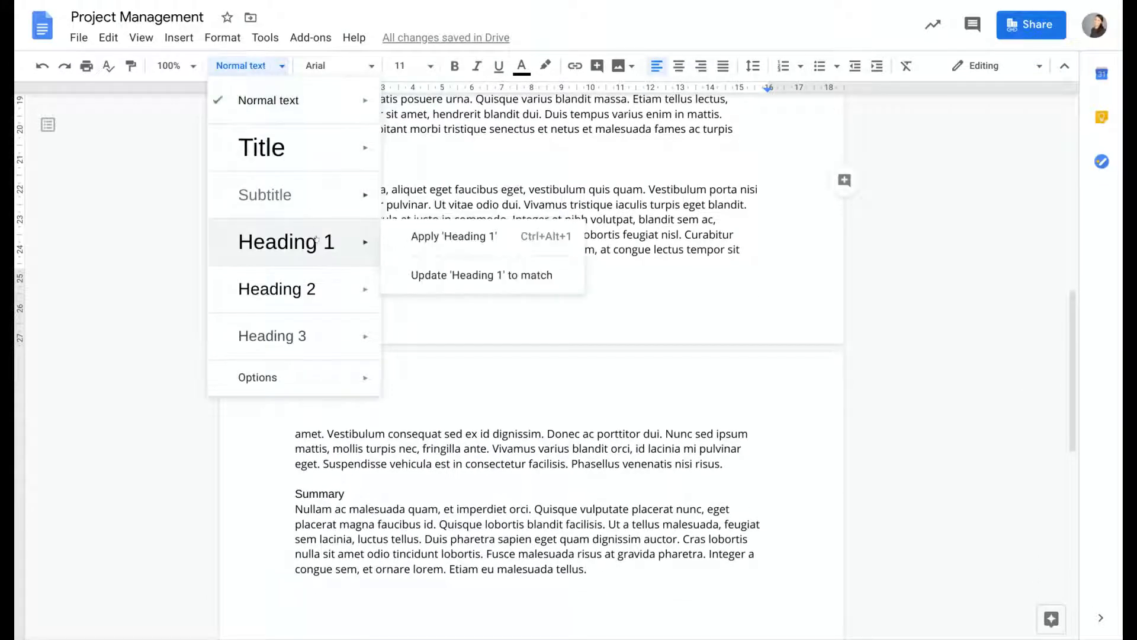
click(429, 237)
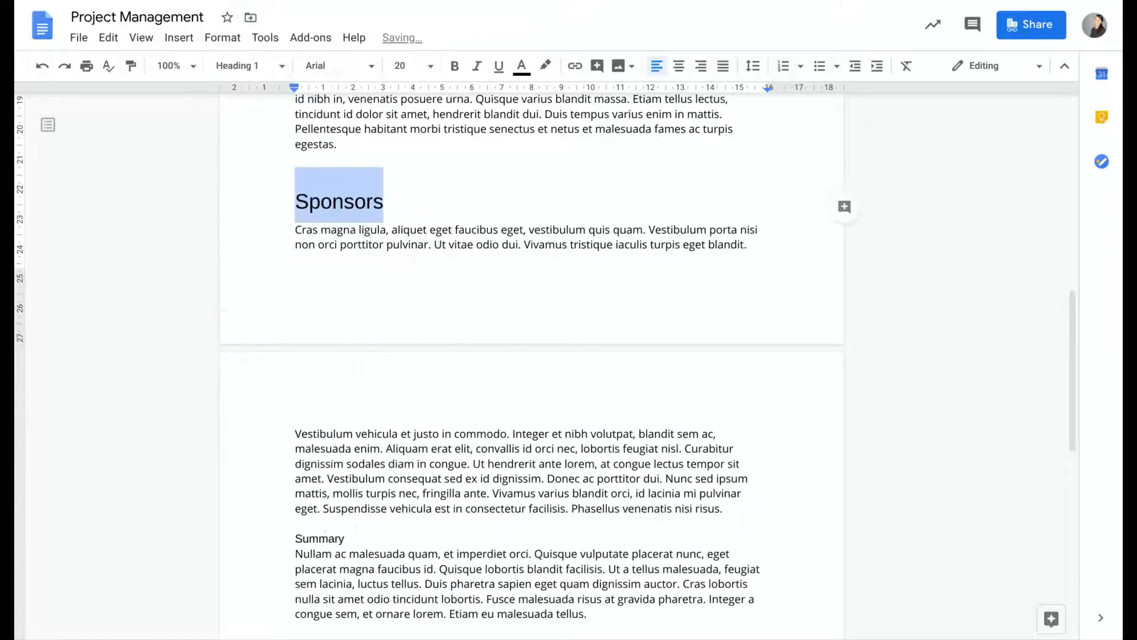
double_click(320, 538)
click(249, 65)
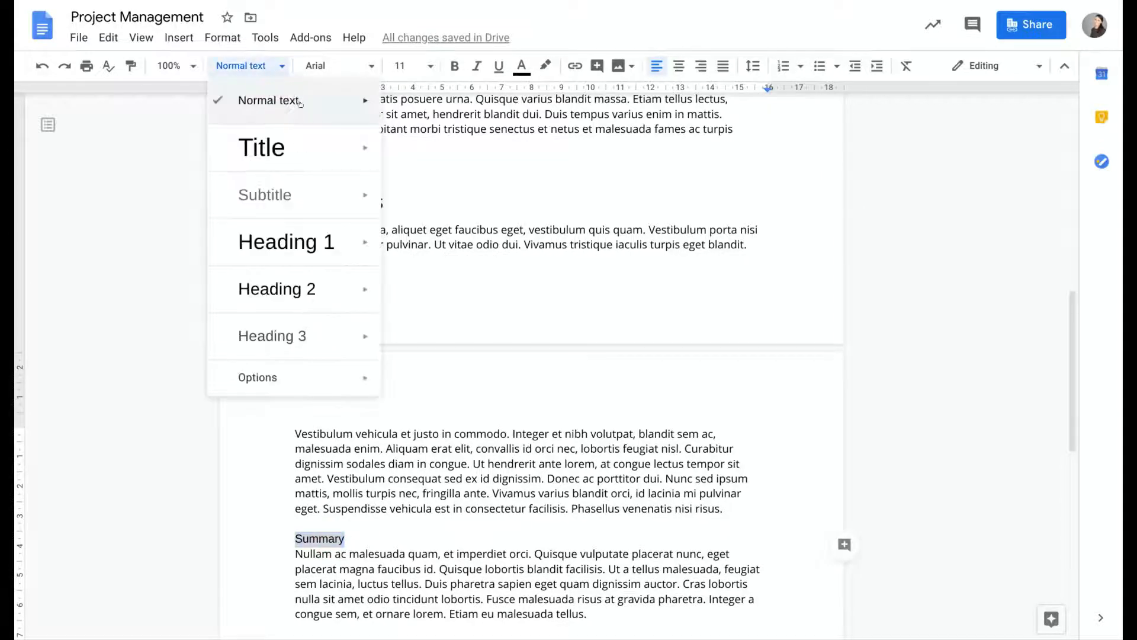
mouse_move(320, 239)
click(406, 234)
click(561, 289)
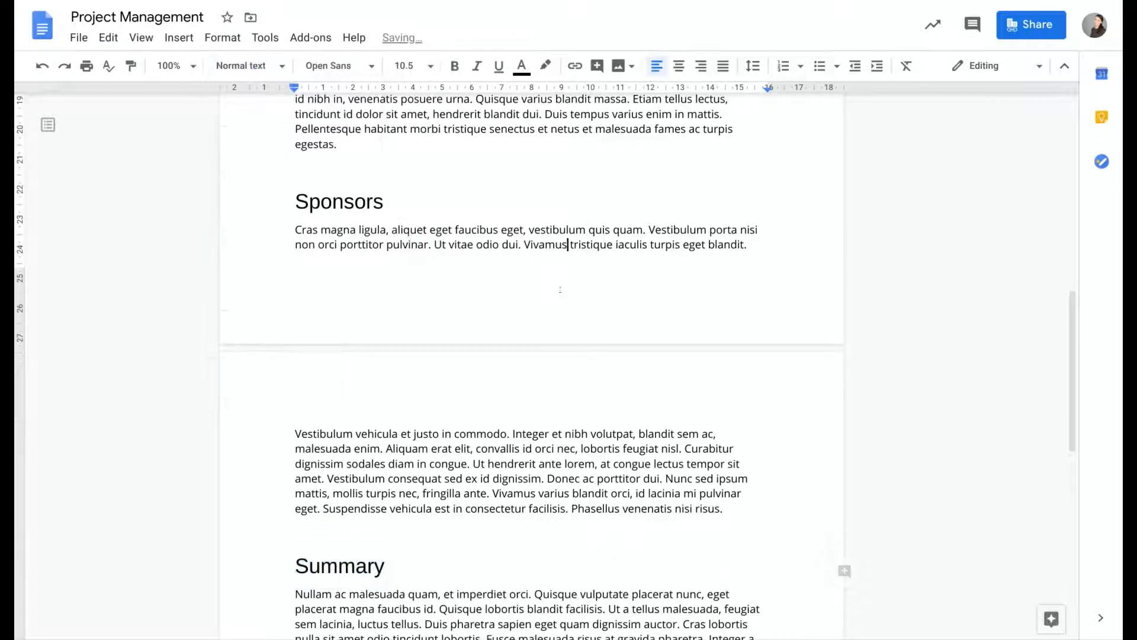
- Format the "Introduction" heading in the Oswald font at size 24, bold and underlined
scroll(560, 289, up, 10)
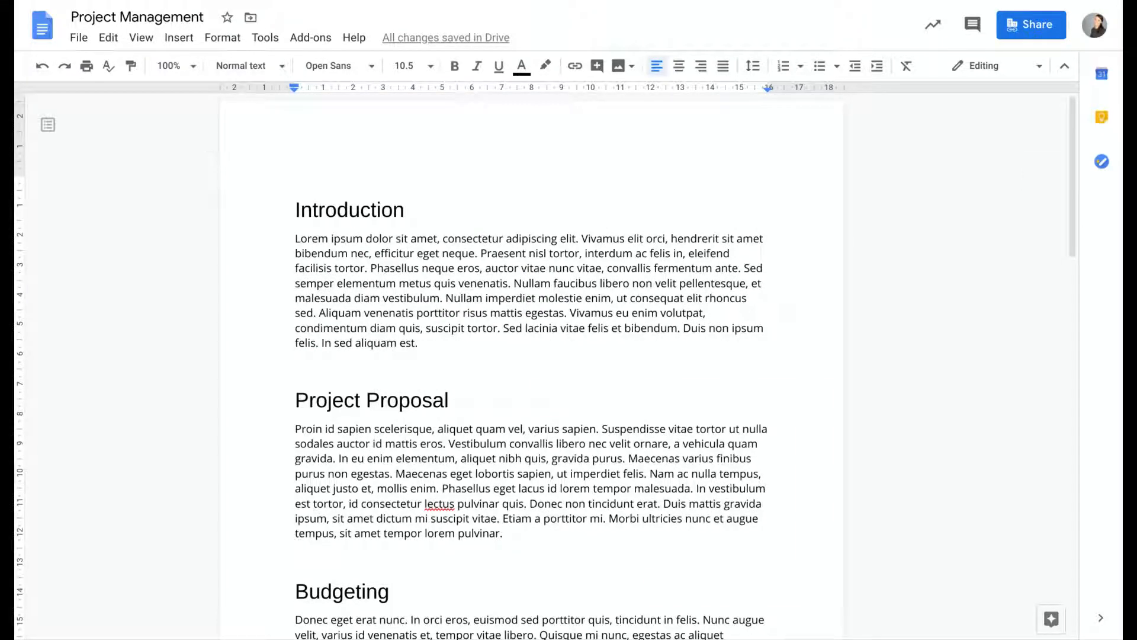
click(349, 211)
double_click(337, 209)
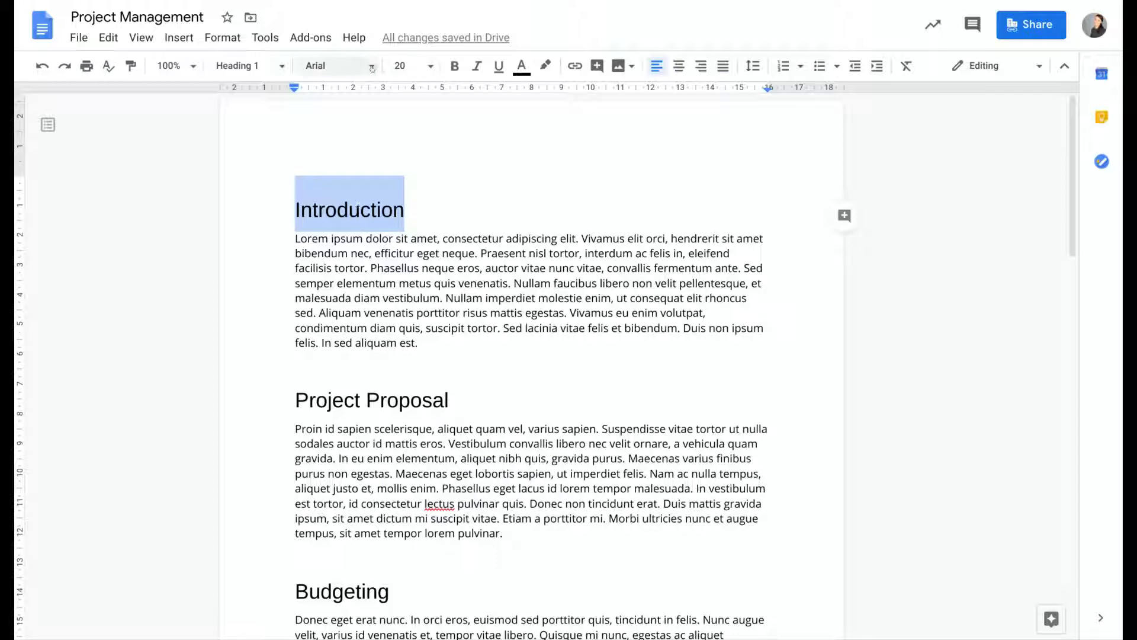
click(335, 66)
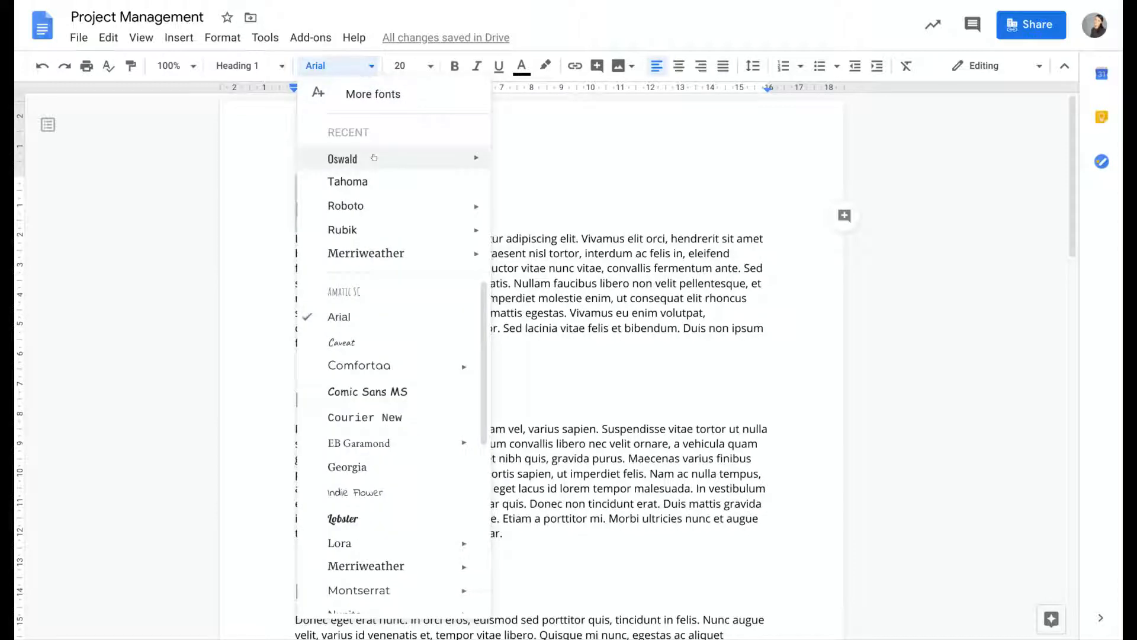
click(392, 159)
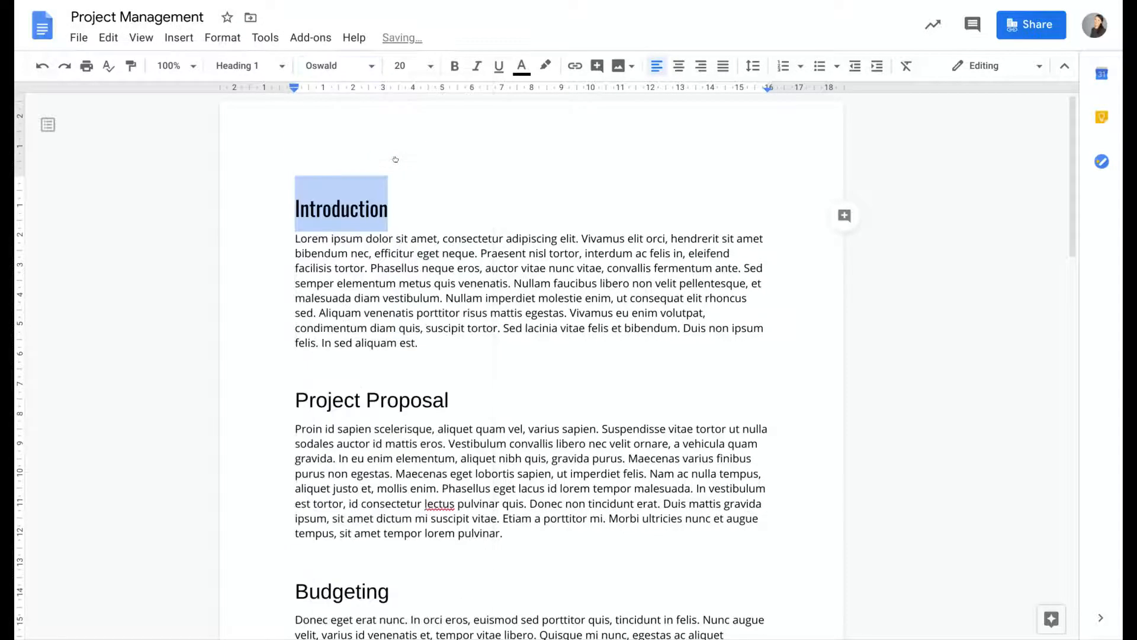
click(418, 70)
click(406, 272)
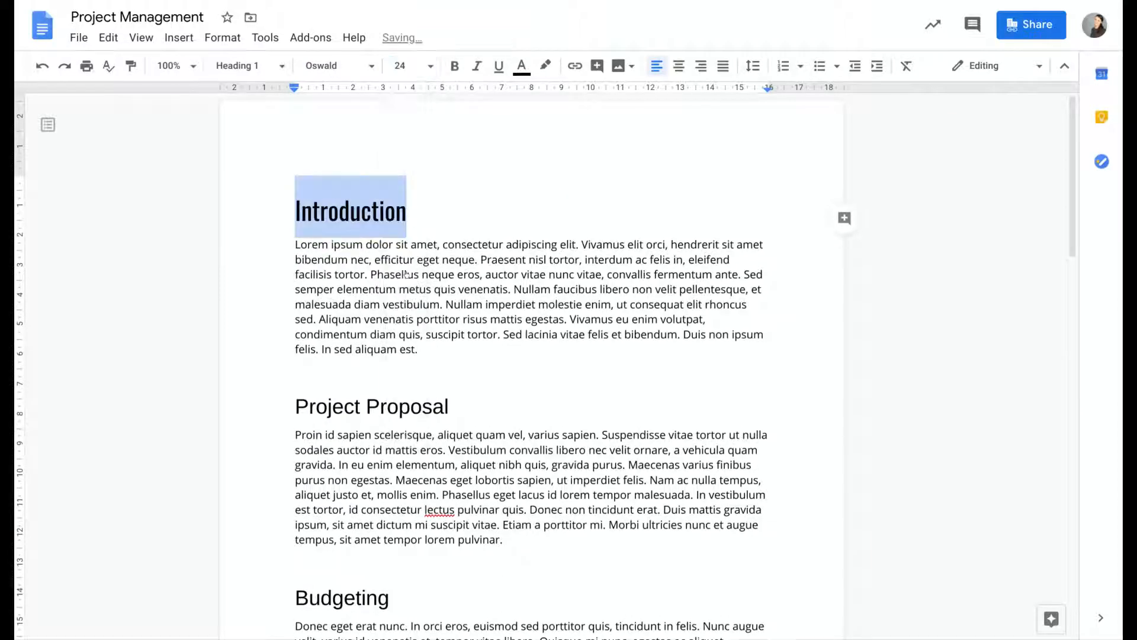
click(455, 66)
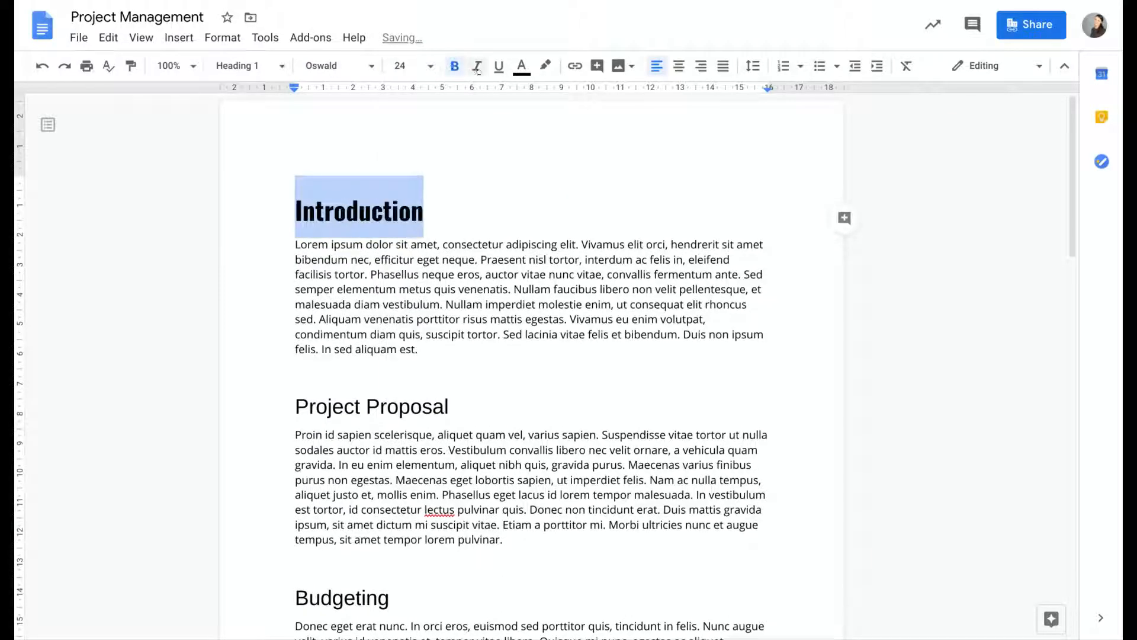
click(497, 66)
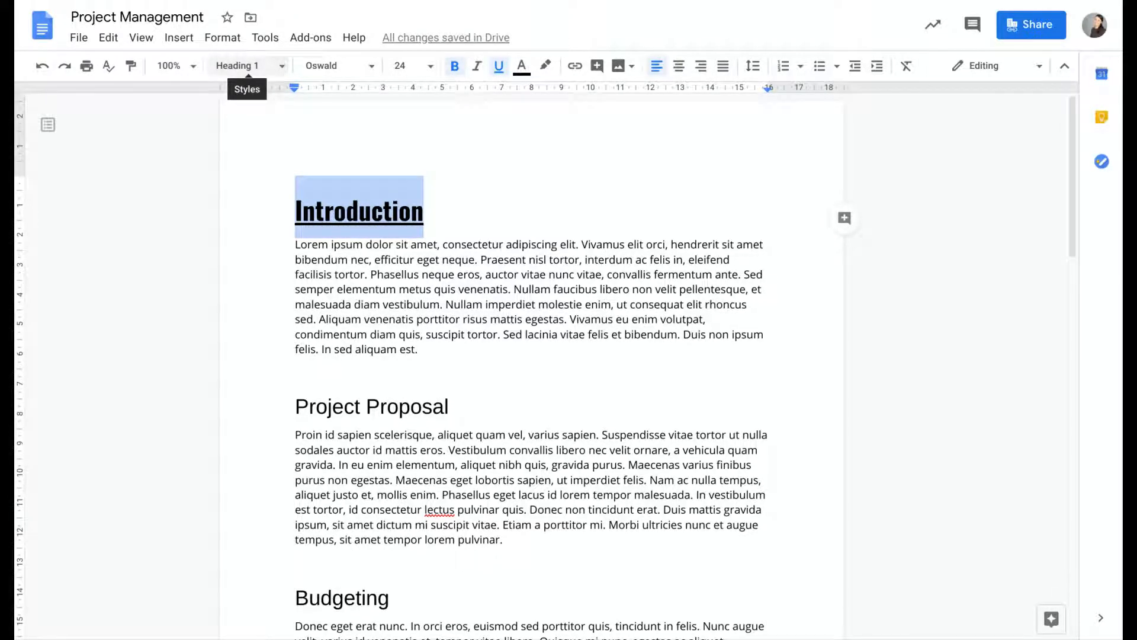
- Update the Heading 1 style to match the formatted "Introduction" heading and check the other section headings
click(254, 65)
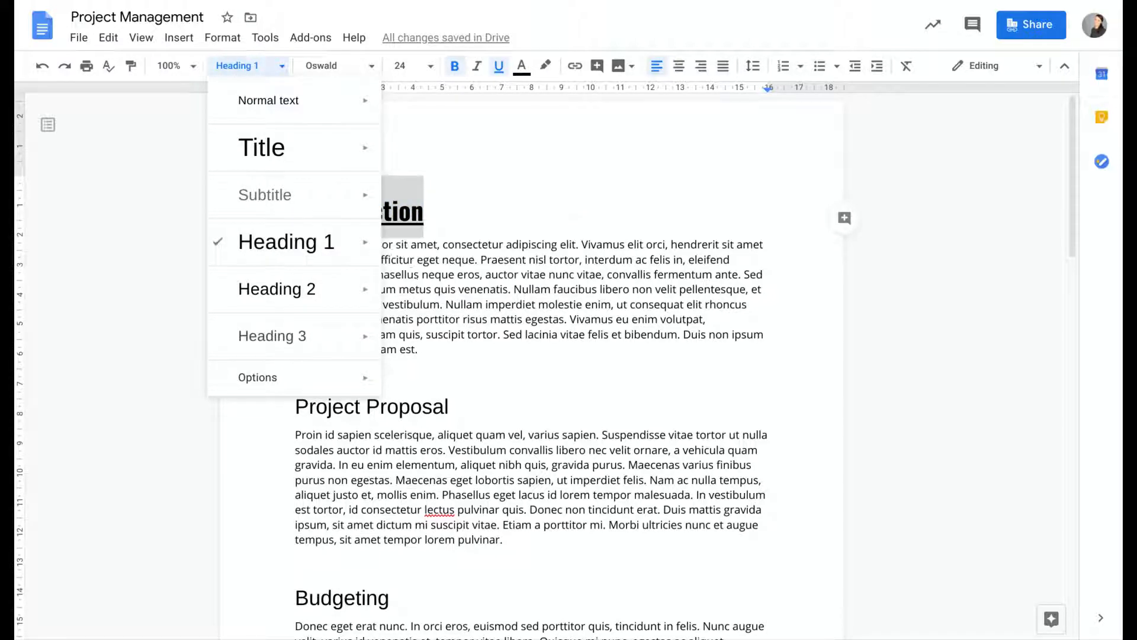
mouse_move(366, 245)
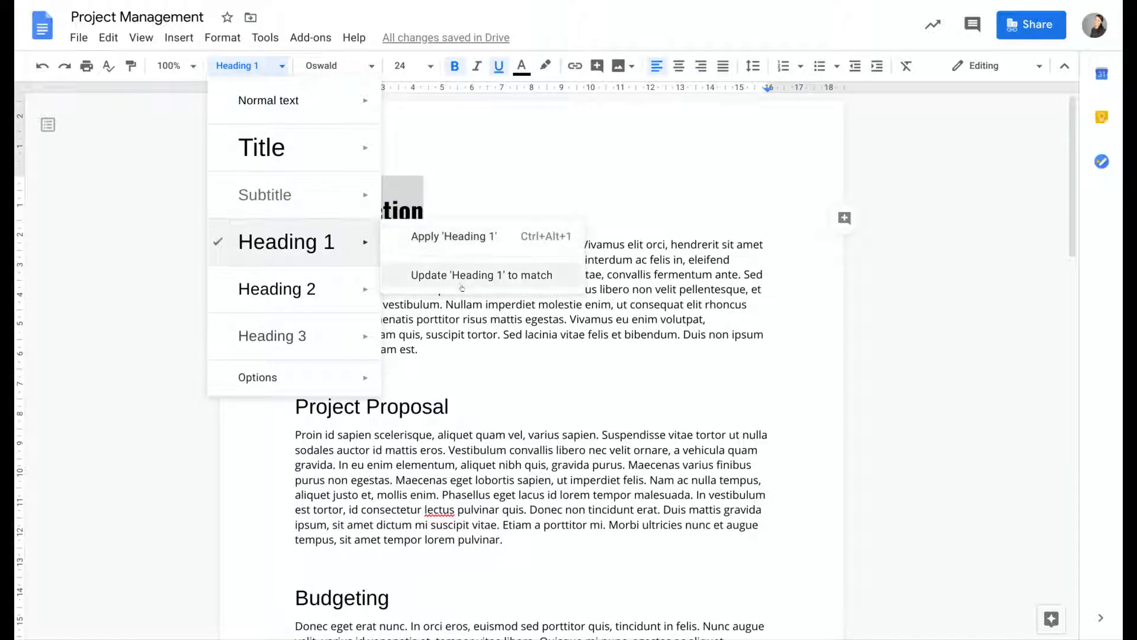
click(495, 276)
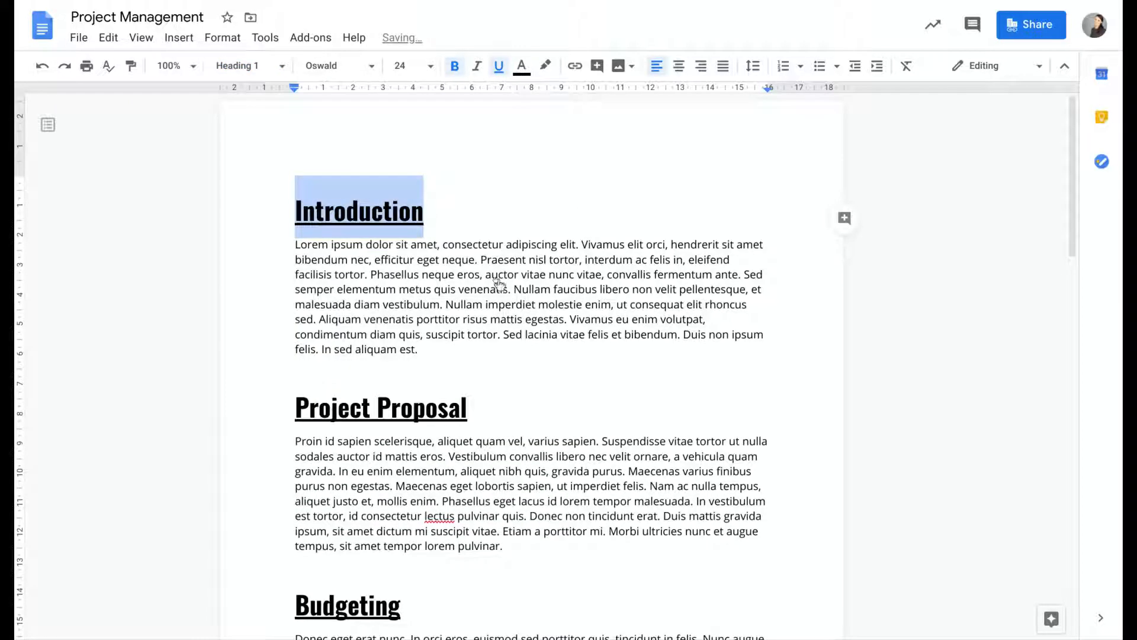
scroll(497, 281, down, 6)
scroll(500, 285, down, 12)
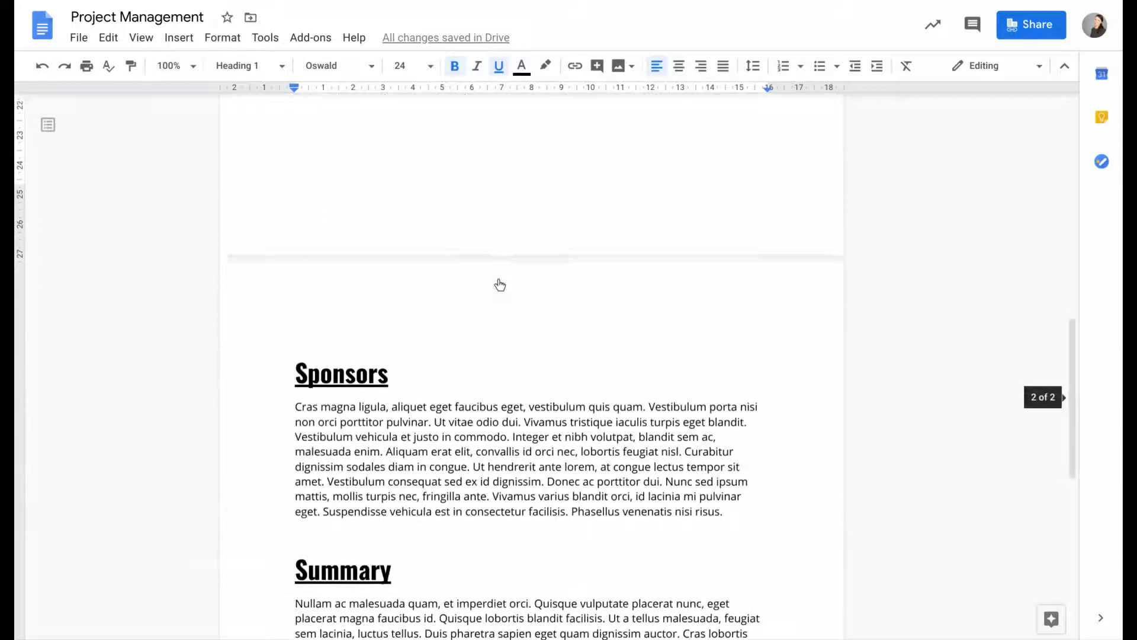
scroll(499, 284, up, 17)
scroll(499, 285, up, 2)
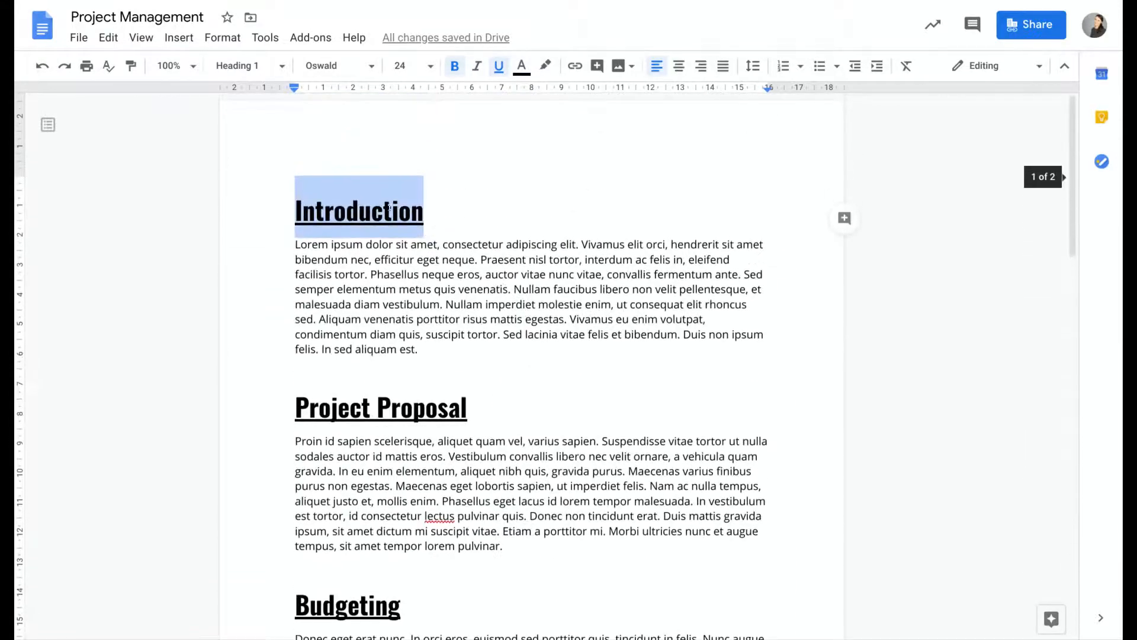
click(503, 219)
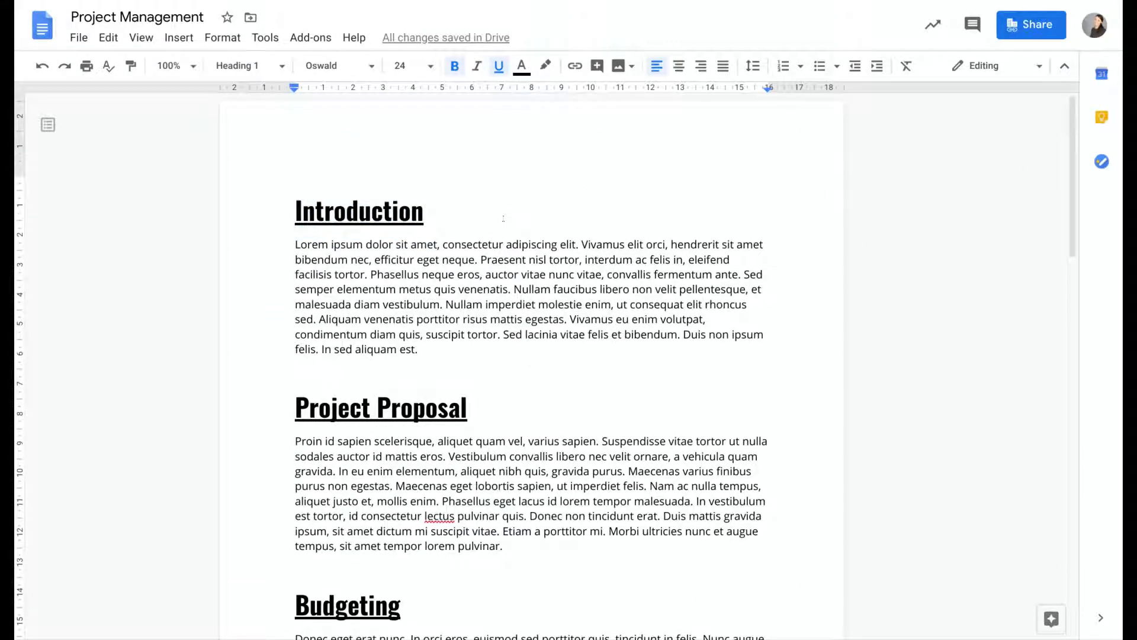
- Insert a table of contents with page numbers on a new line above the "Introduction" heading
key(Home)
key(Return)
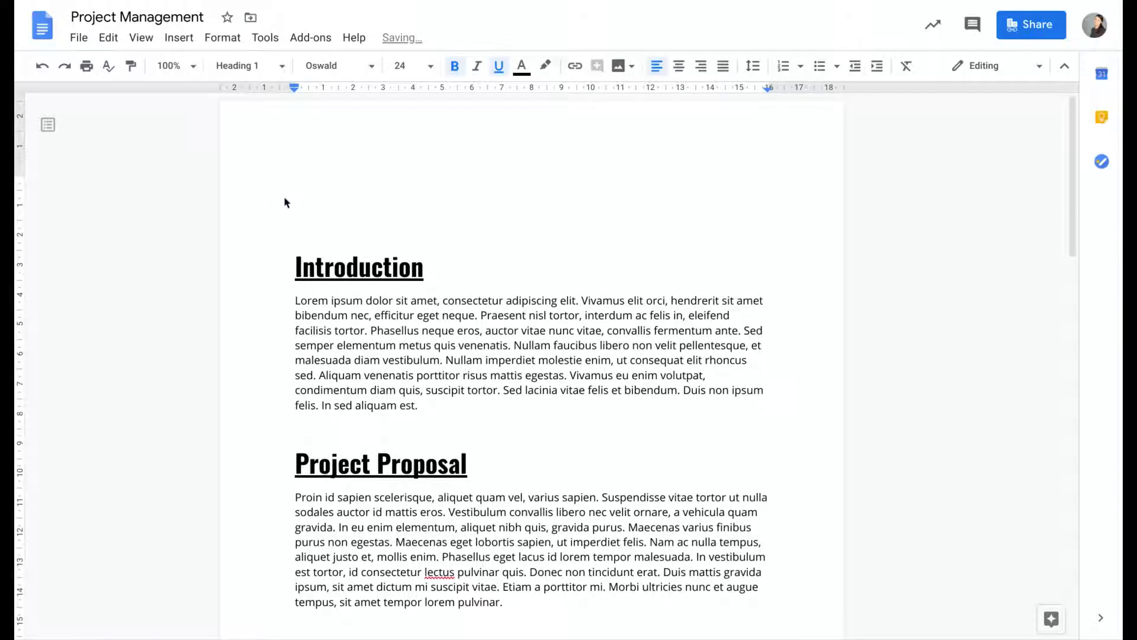
click(178, 39)
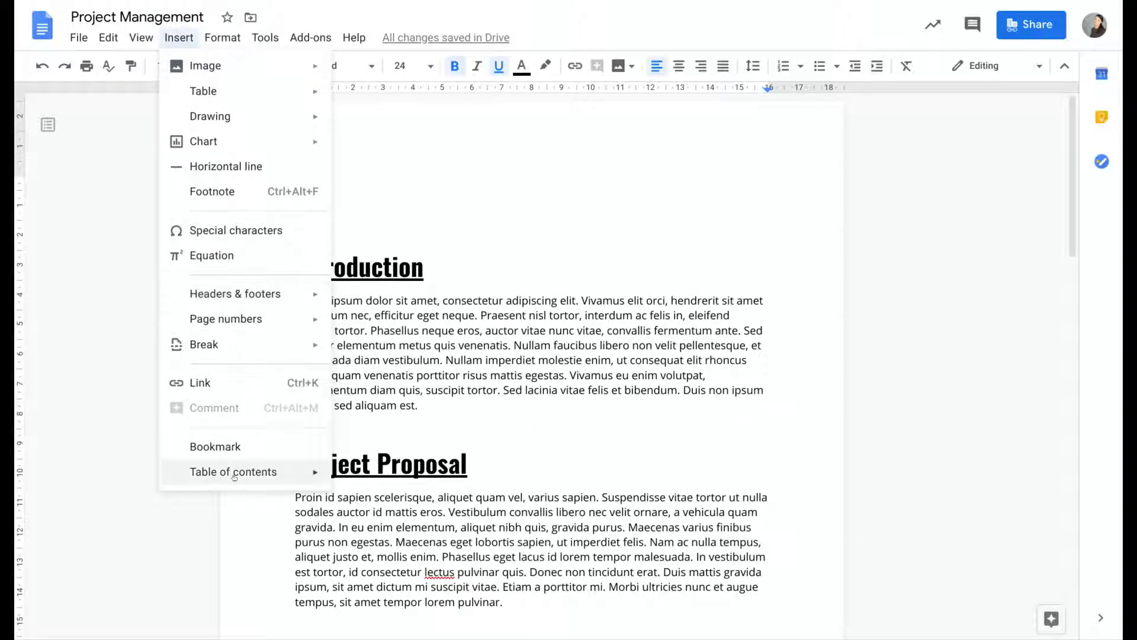
mouse_move(235, 476)
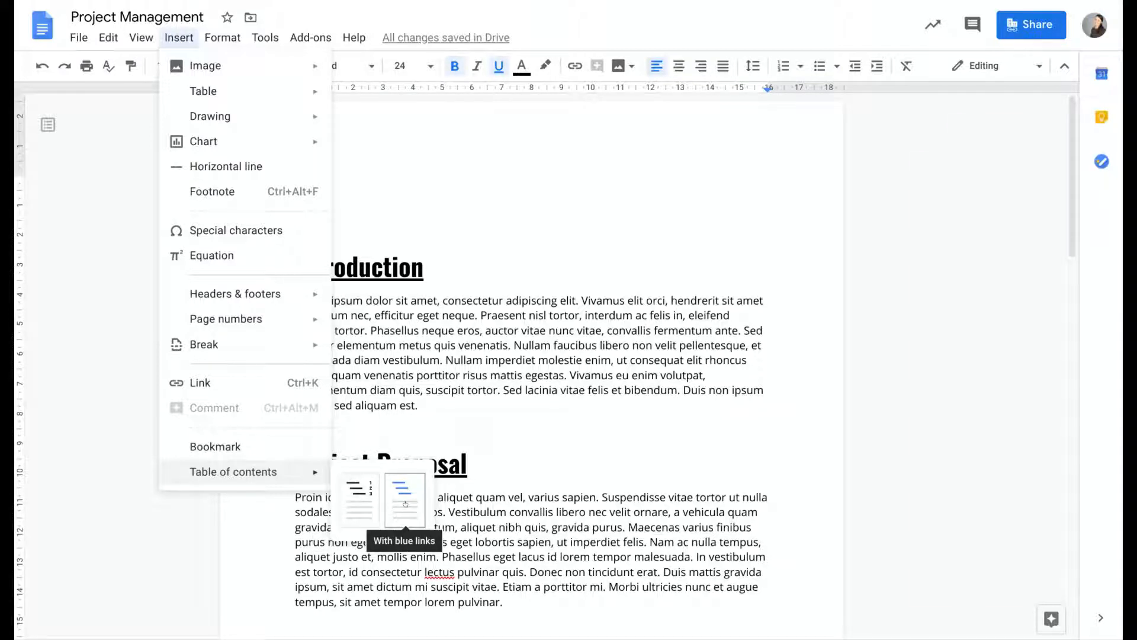
click(359, 500)
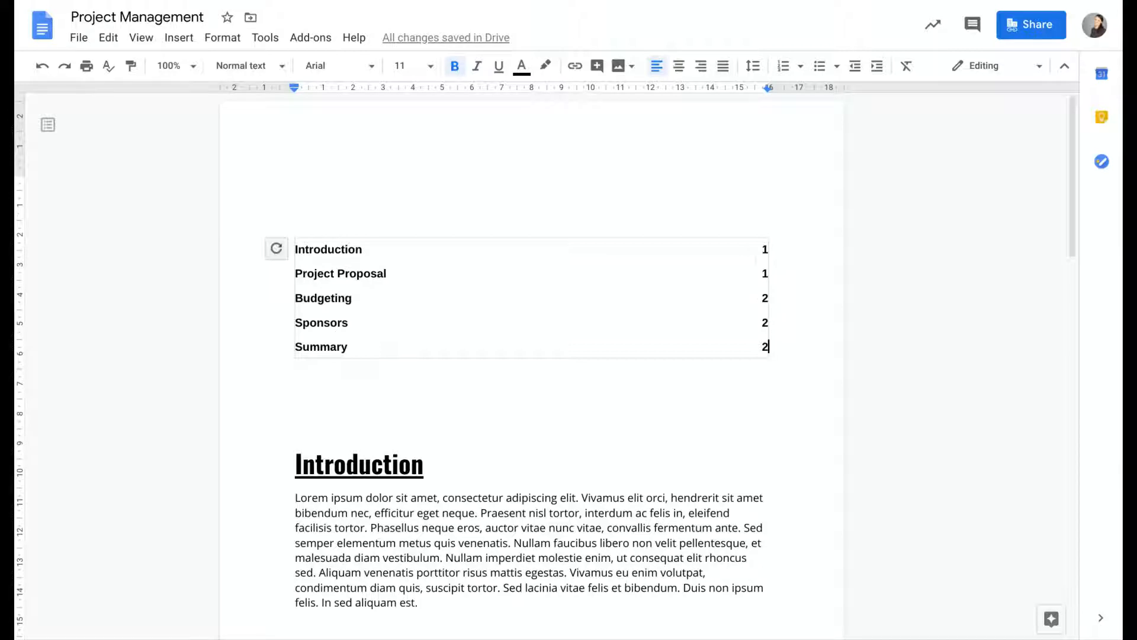
click(323, 404)
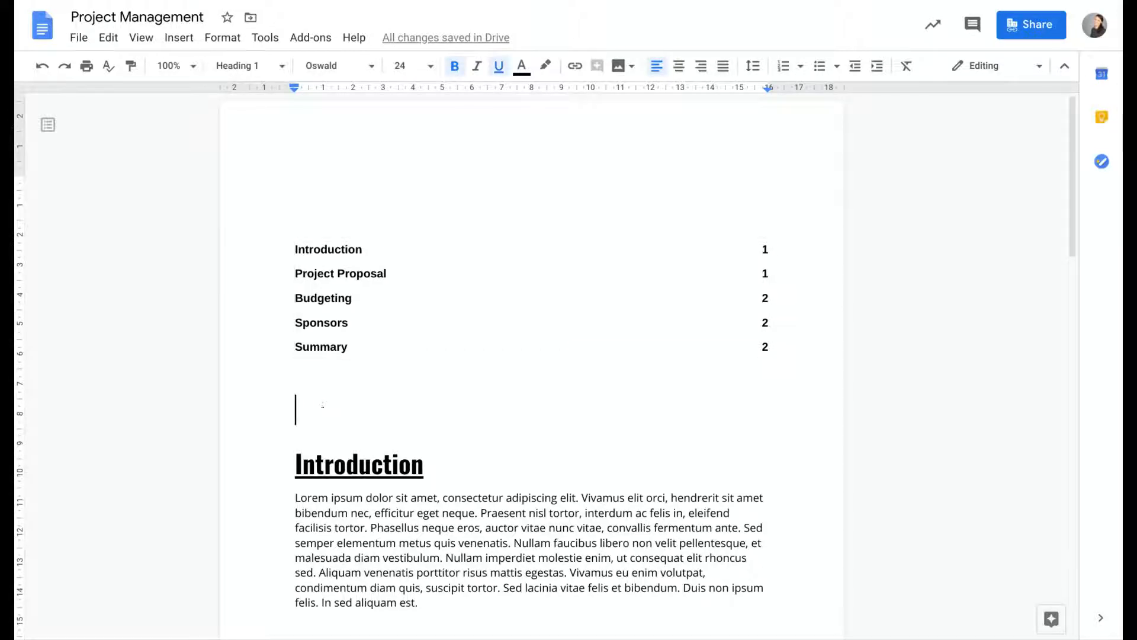
- Add the lettered subheading "a) Project Team" on its own line between the "Introduction" heading and its paragraph
scroll(327, 413, down, 1)
scroll(327, 413, down, 1)
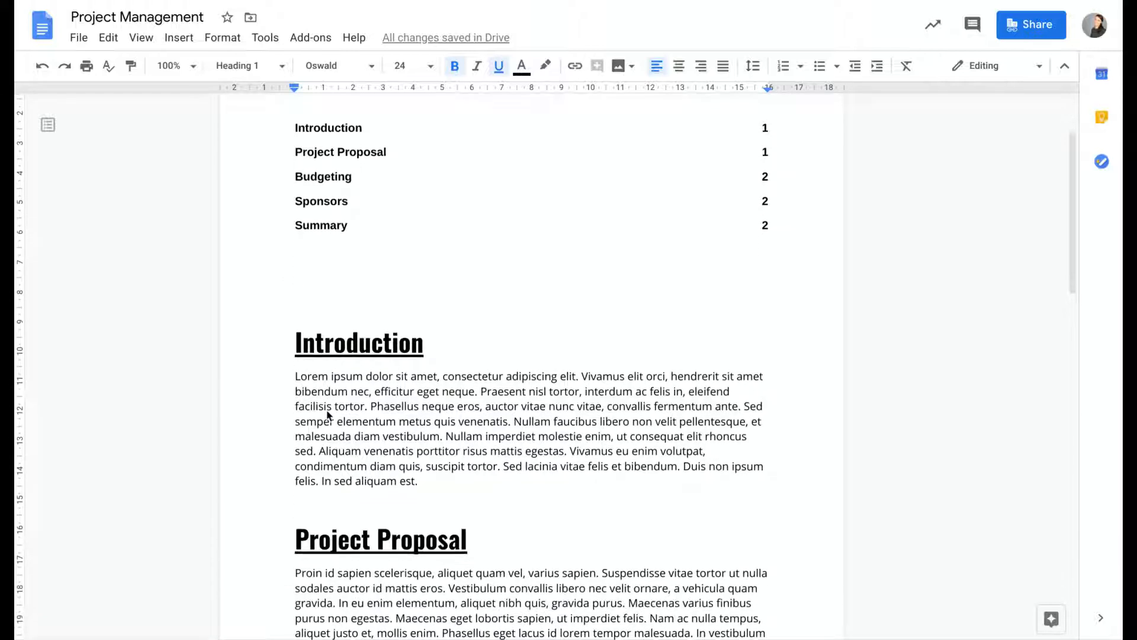
click(280, 372)
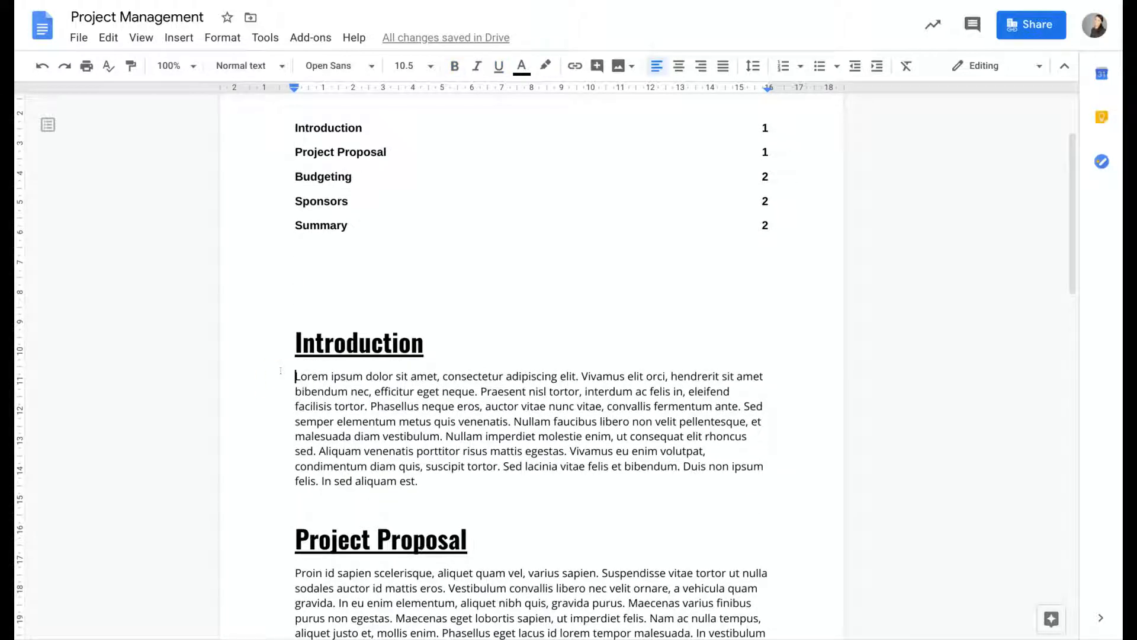
key(Return)
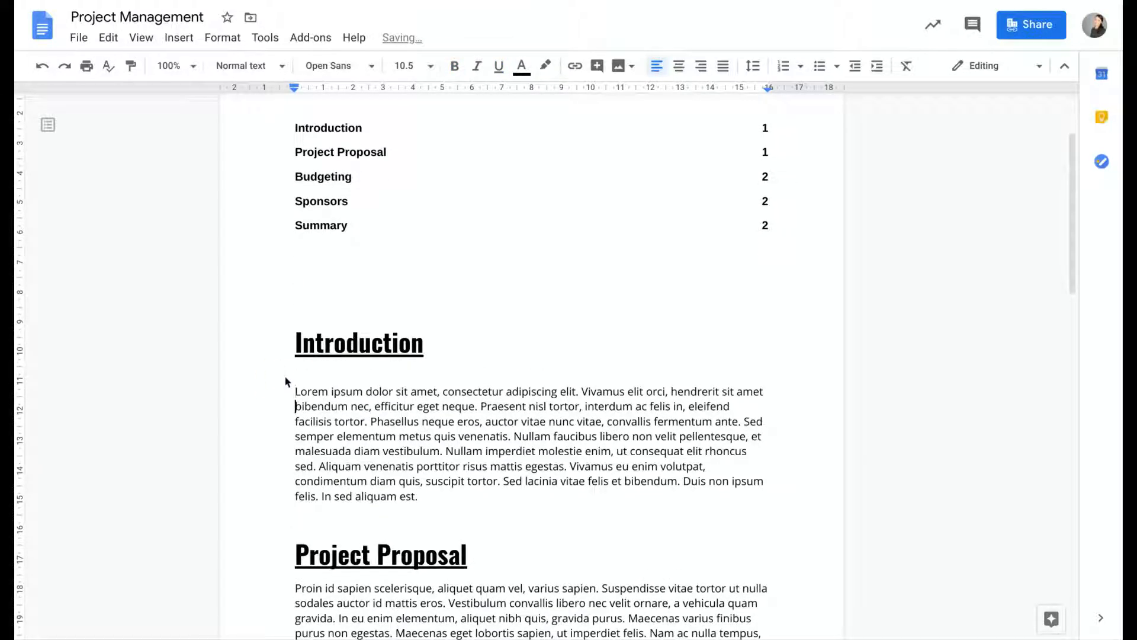
key(Up)
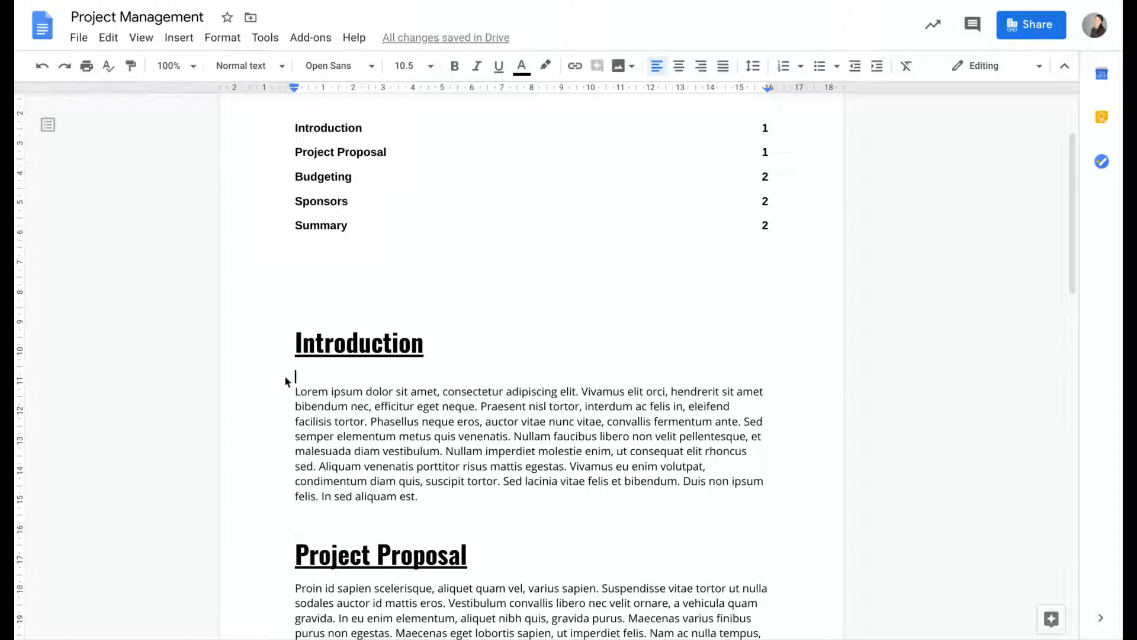
text(P)
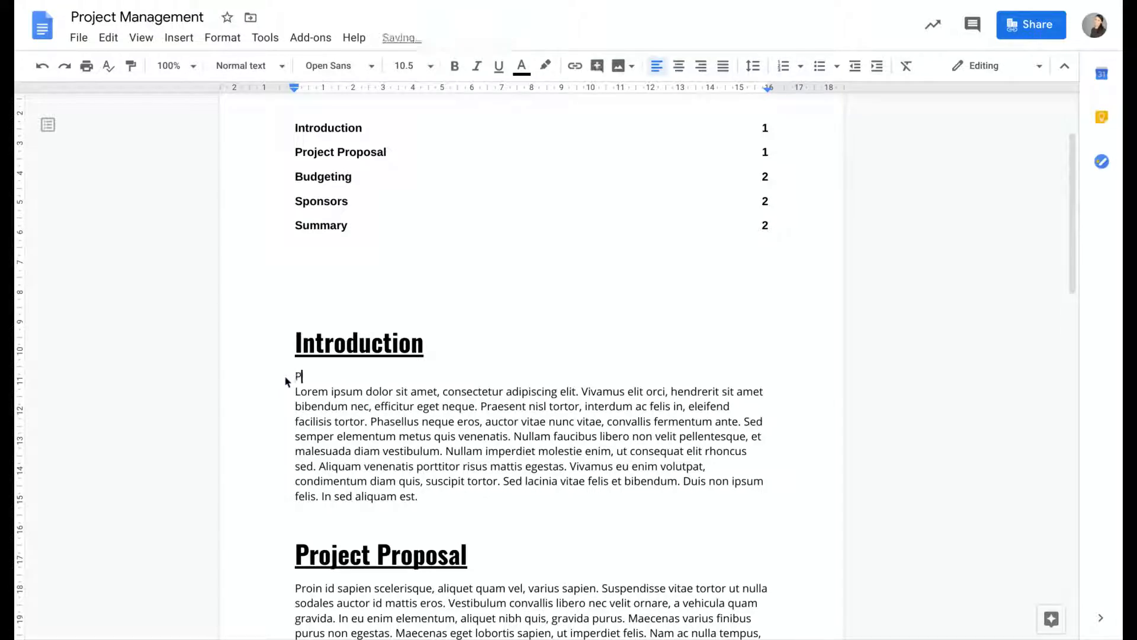
text(roject Team)
click(286, 377)
text(a))
- Split the Introduction paragraph after "malesuada diam vestibulum." and add the subheading "b) Timeline" above its second part, keeping that text unlettered
click(440, 448)
key(Return)
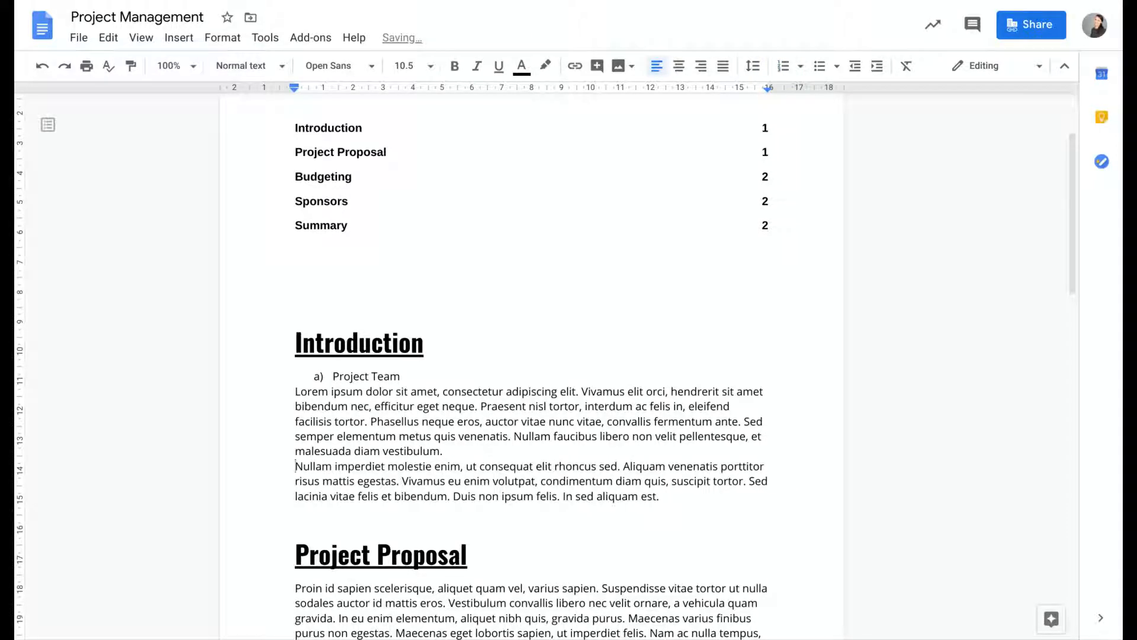
key(Return)
text(b) T)
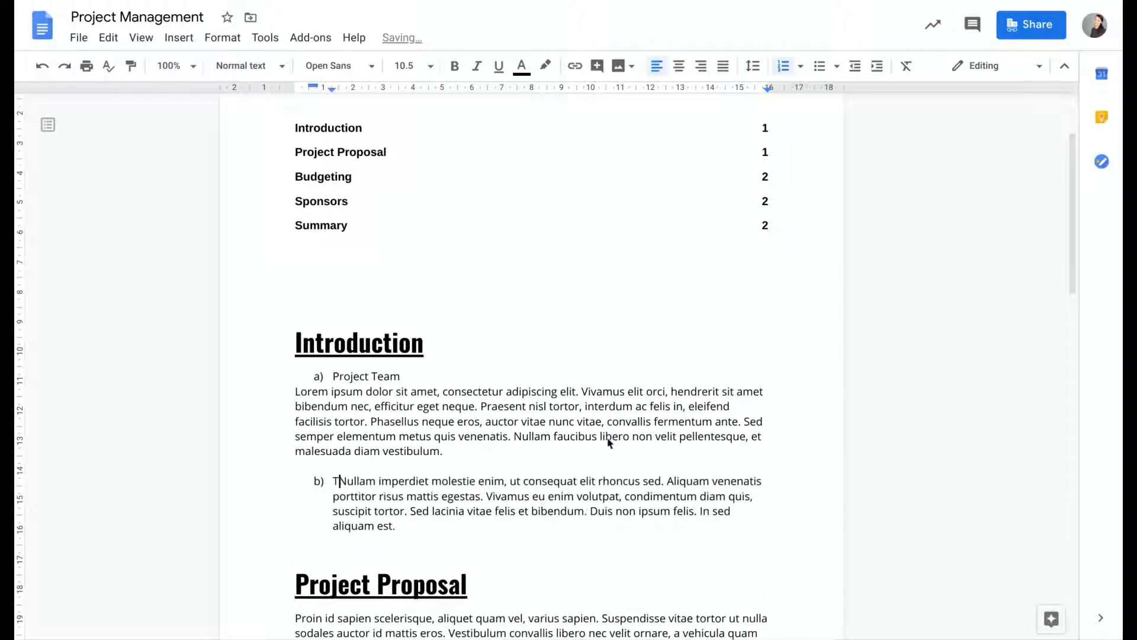
text(imeline)
key(Return)
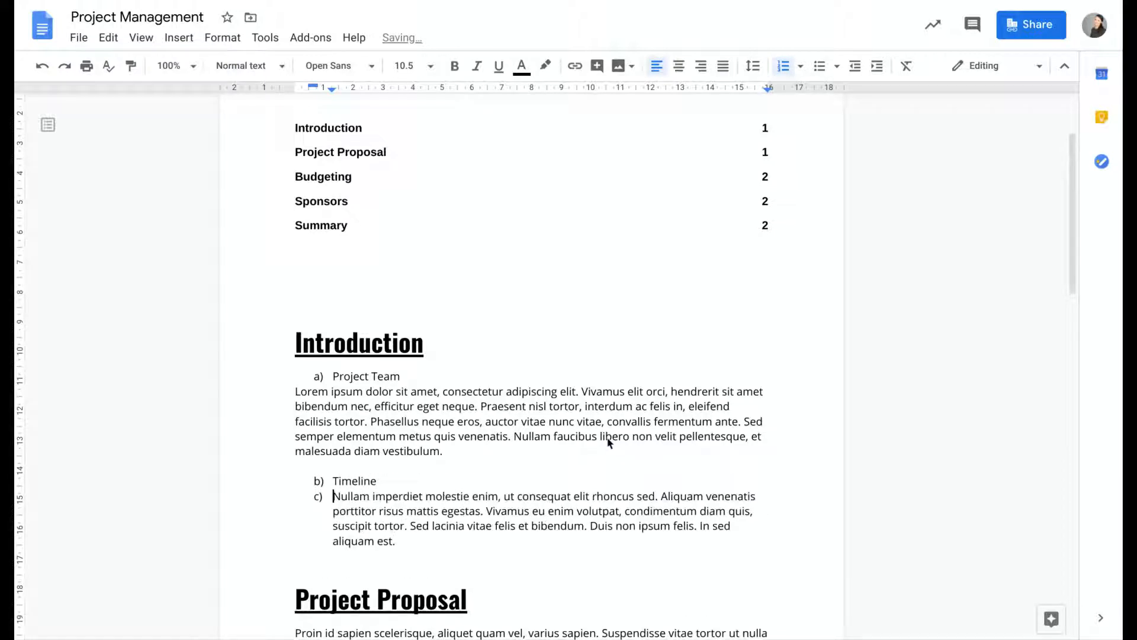
key(BackSpace)
key(BackSpace)
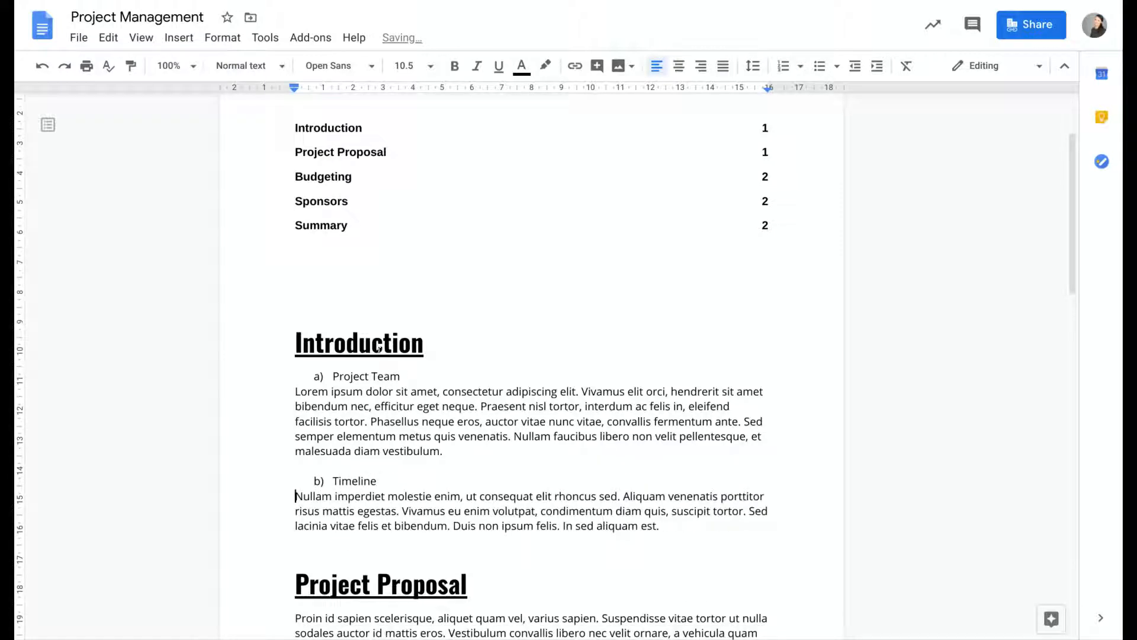
- Apply the Heading 2 style to the "Project Team" and "Timeline" subheadings
drag(403, 377, 310, 377)
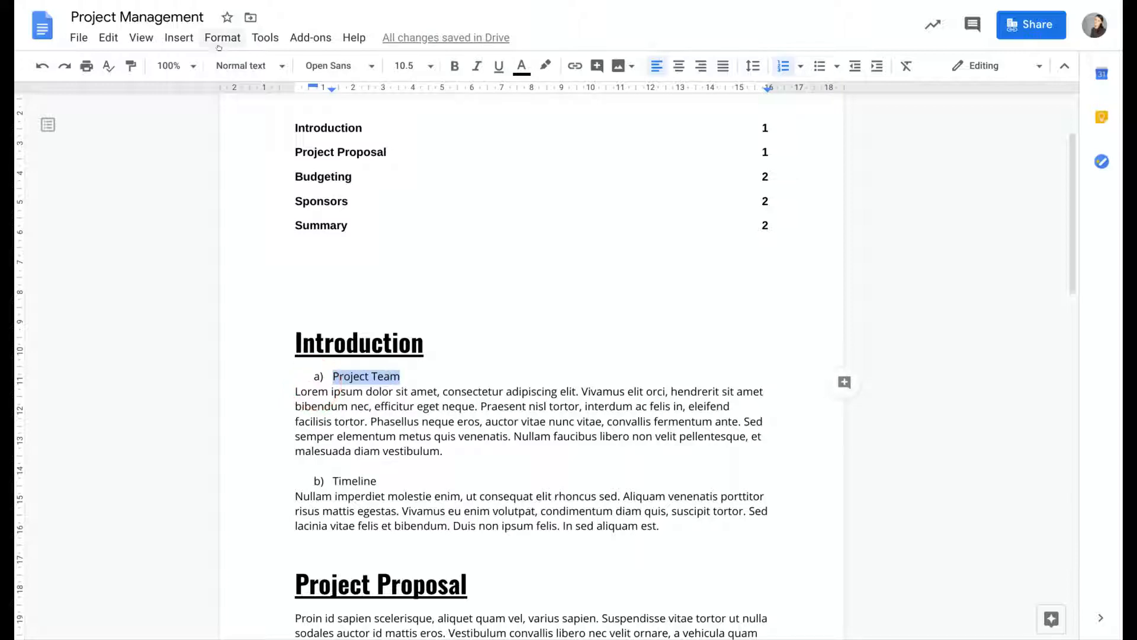
click(255, 66)
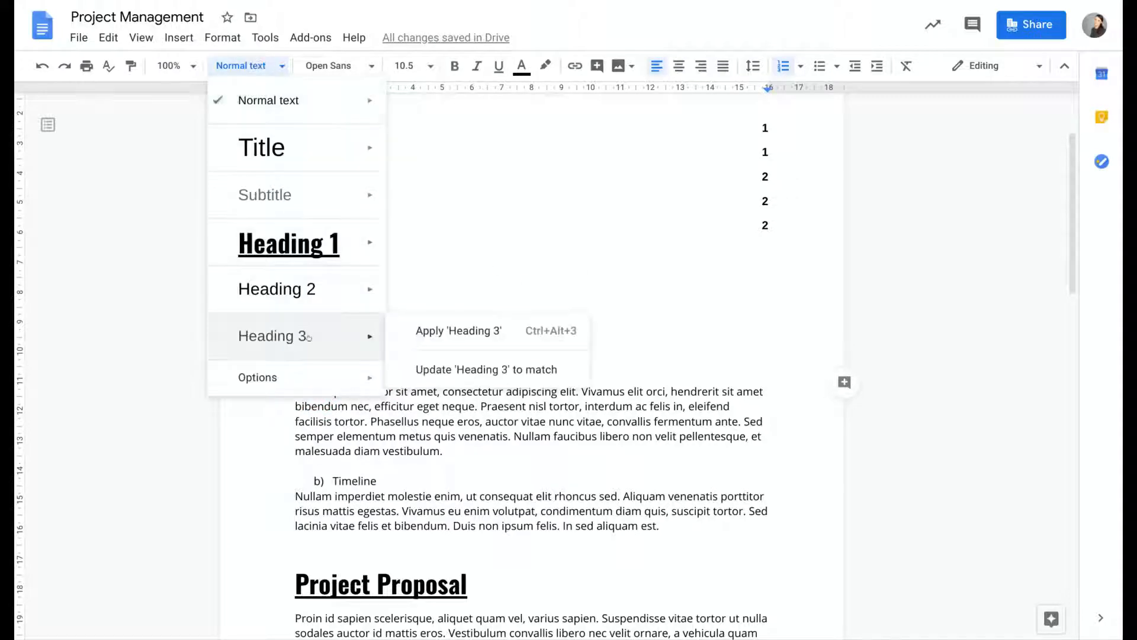
mouse_move(321, 293)
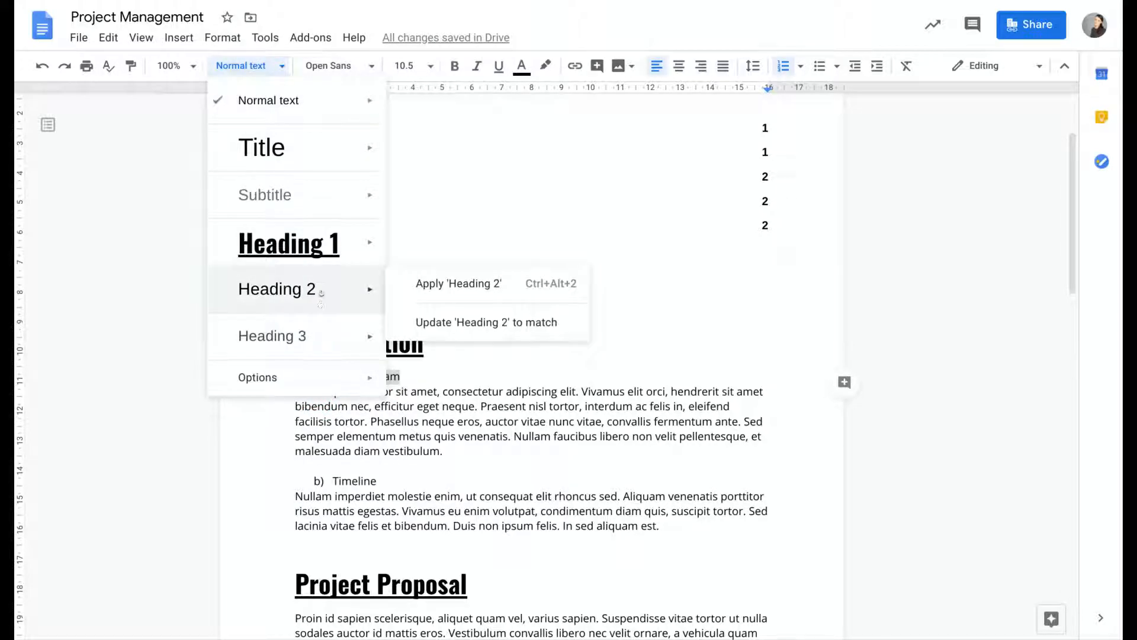
click(446, 284)
double_click(349, 508)
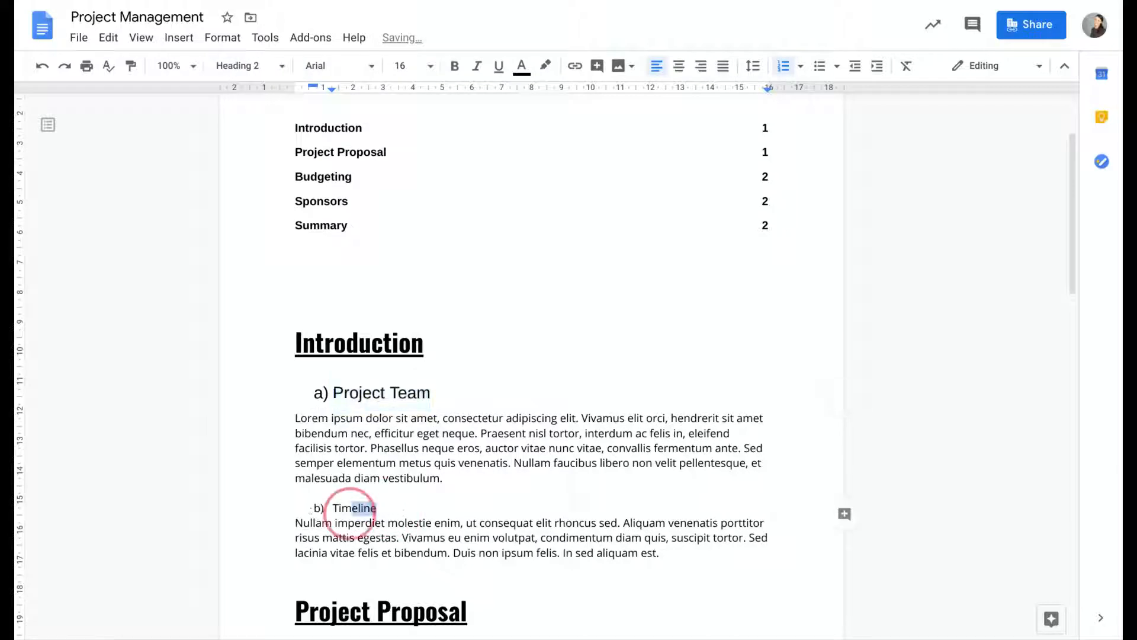
click(266, 66)
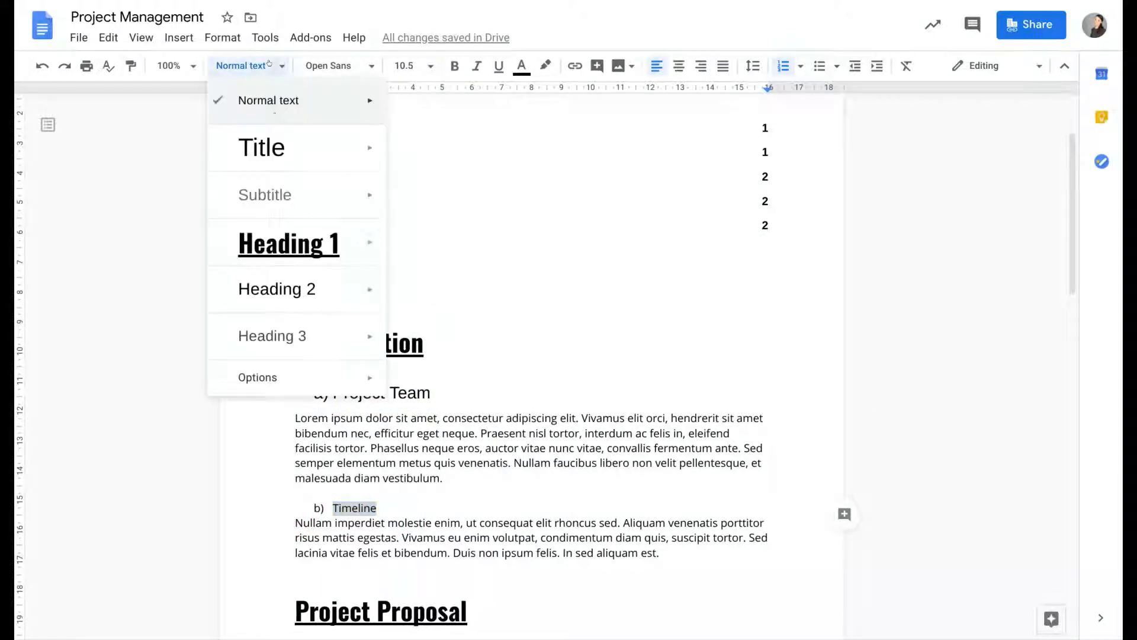
mouse_move(296, 289)
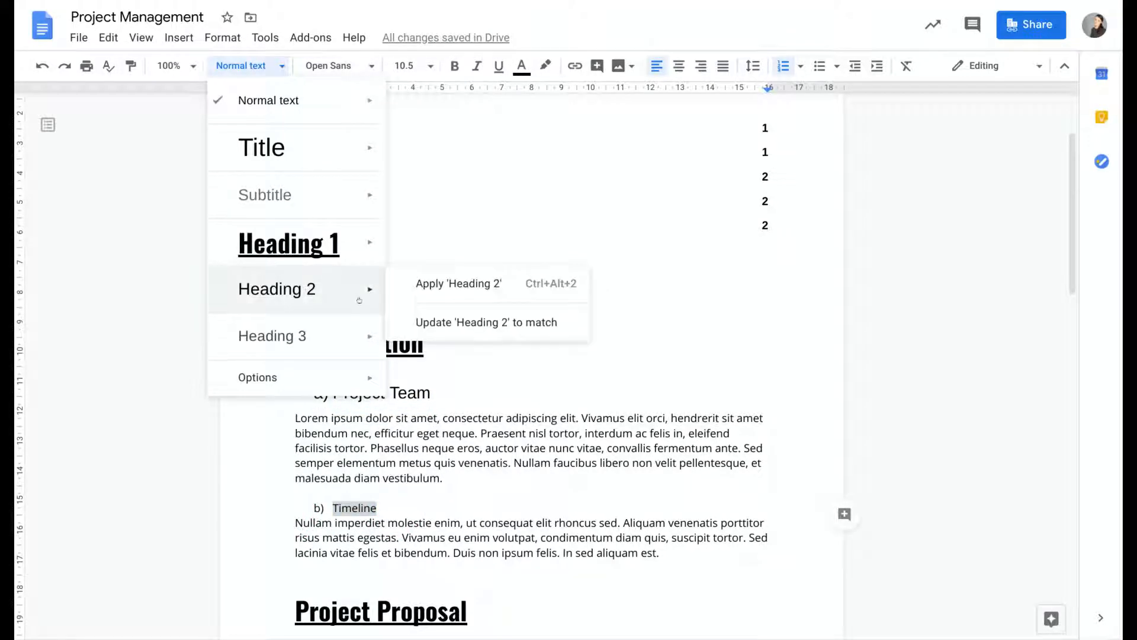
click(421, 284)
click(561, 447)
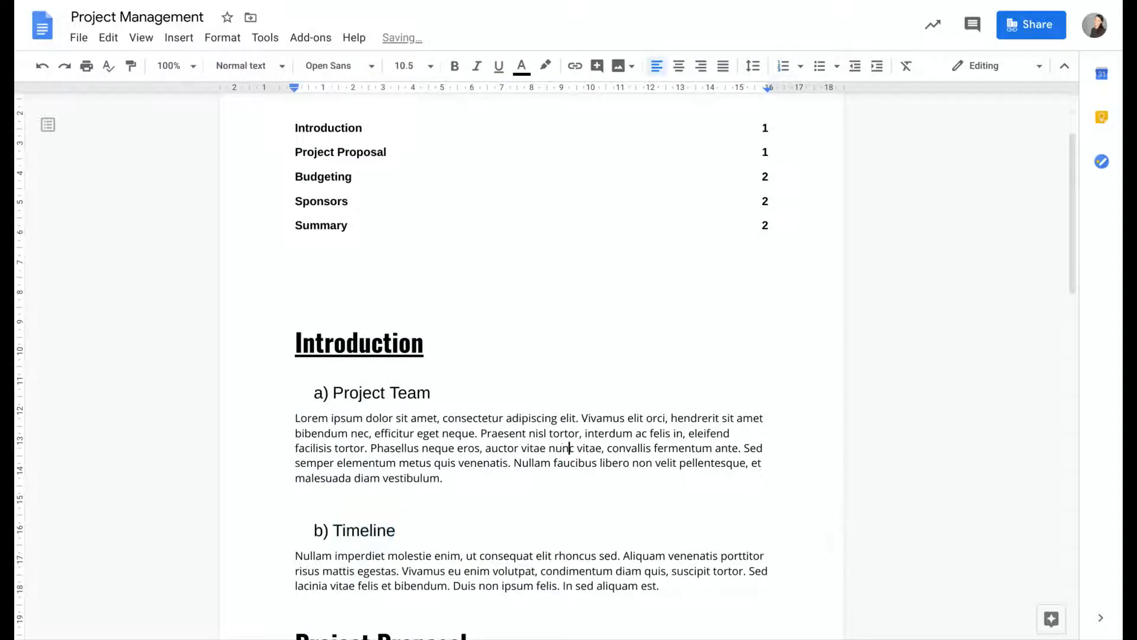
- Update the table of contents to include the new subheadings
scroll(561, 445, up, 2)
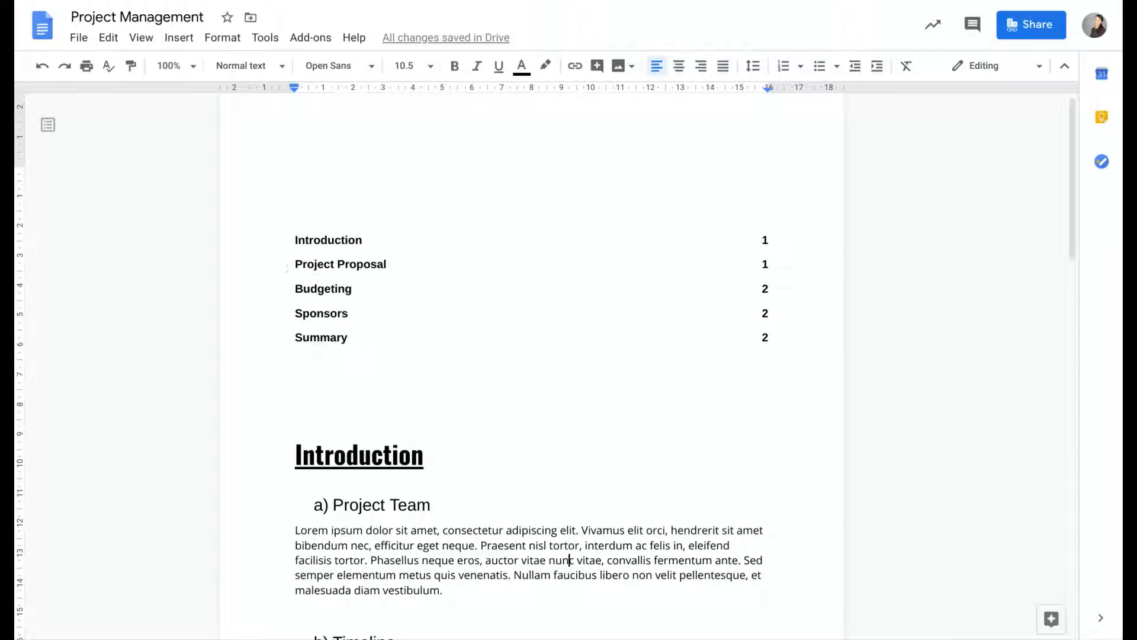
click(287, 270)
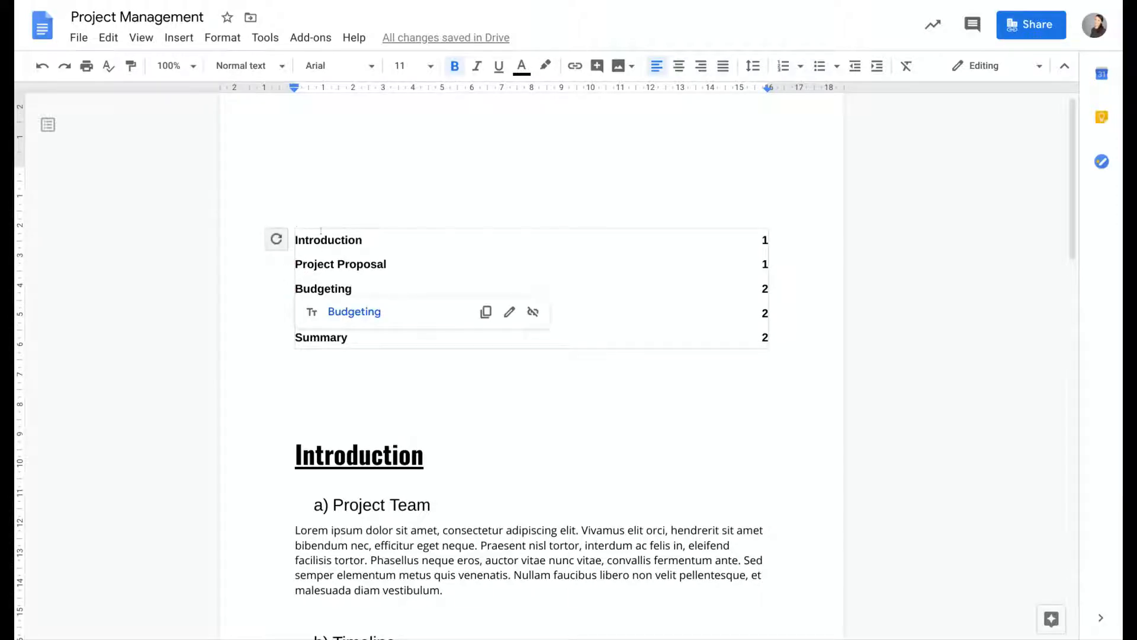
click(277, 240)
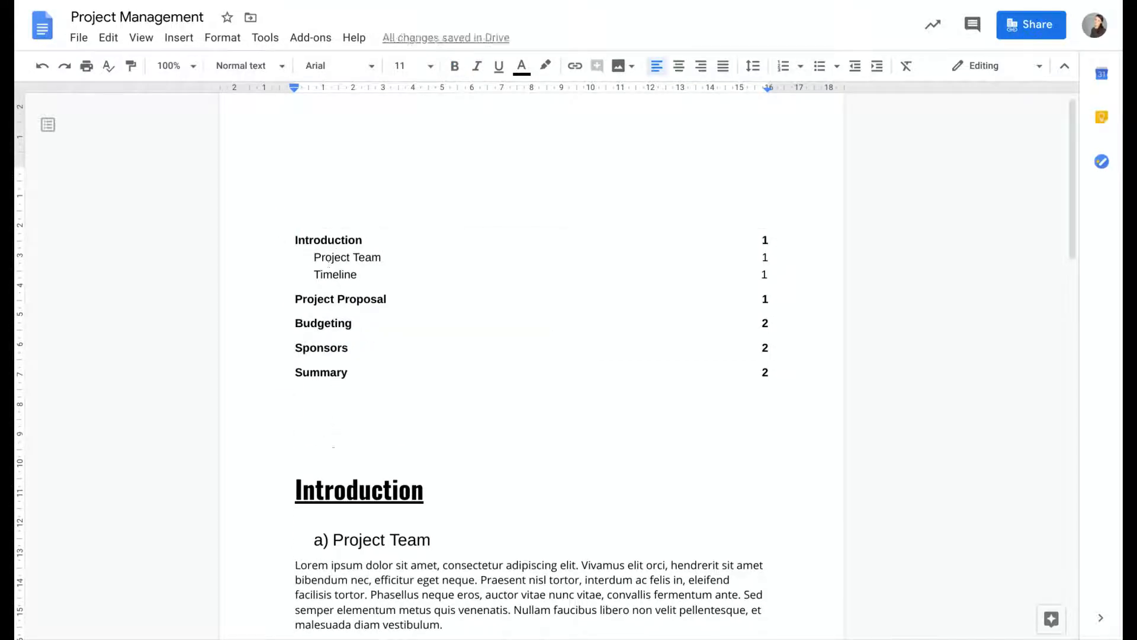
- Reduce the blank space between the table of contents and the "Introduction" heading and look over the document
key(Down)
key(BackSpace)
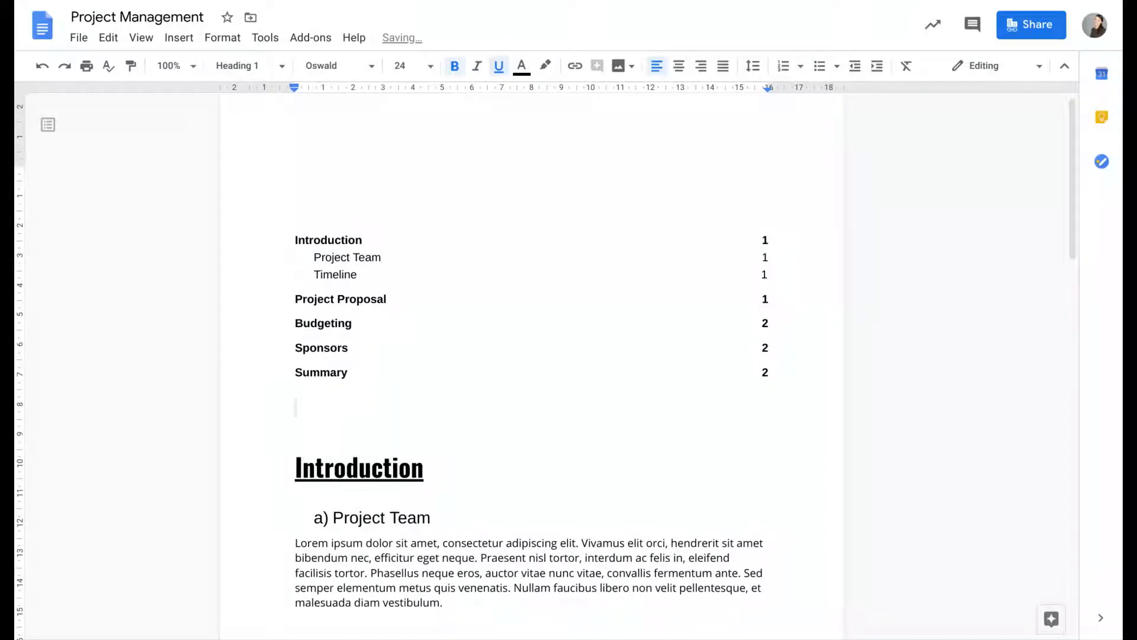
scroll(650, 357, down, 10)
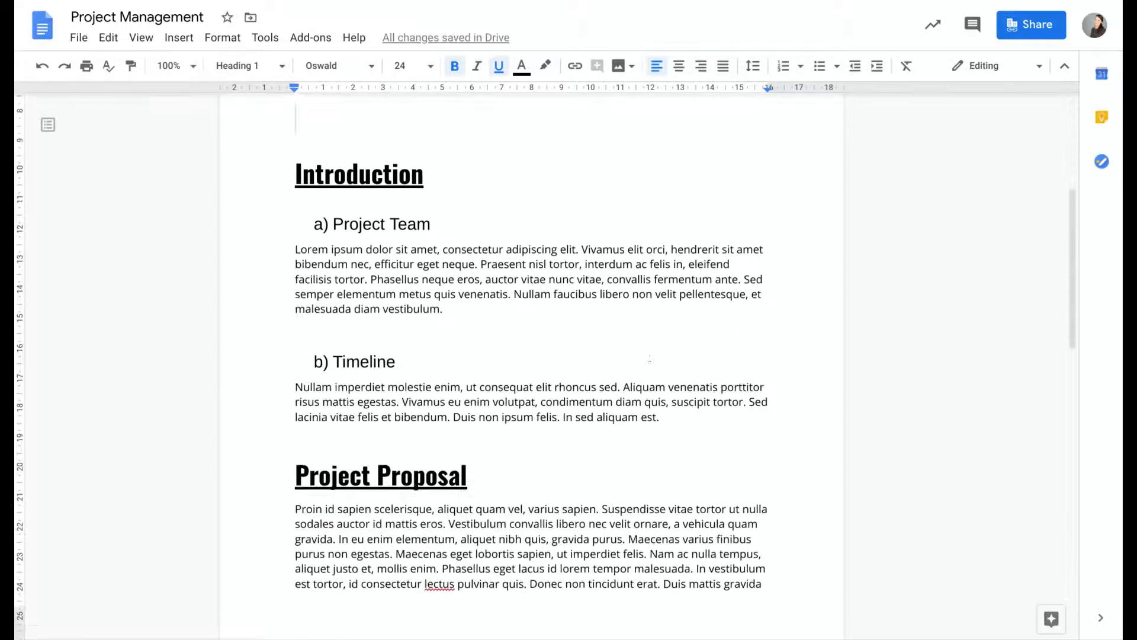
scroll(654, 362, up, 12)
scroll(654, 368, up, 1)
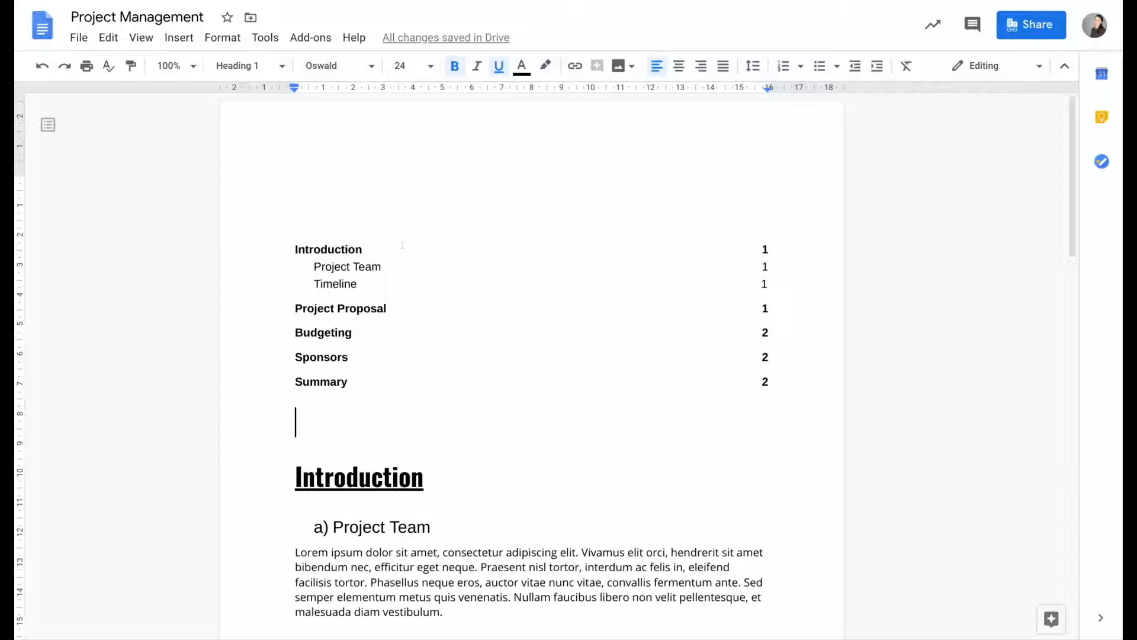
- Search the add-on marketplace for "table of content", view the LumApps "Table of contents" add-on page and close the marketplace
click(311, 37)
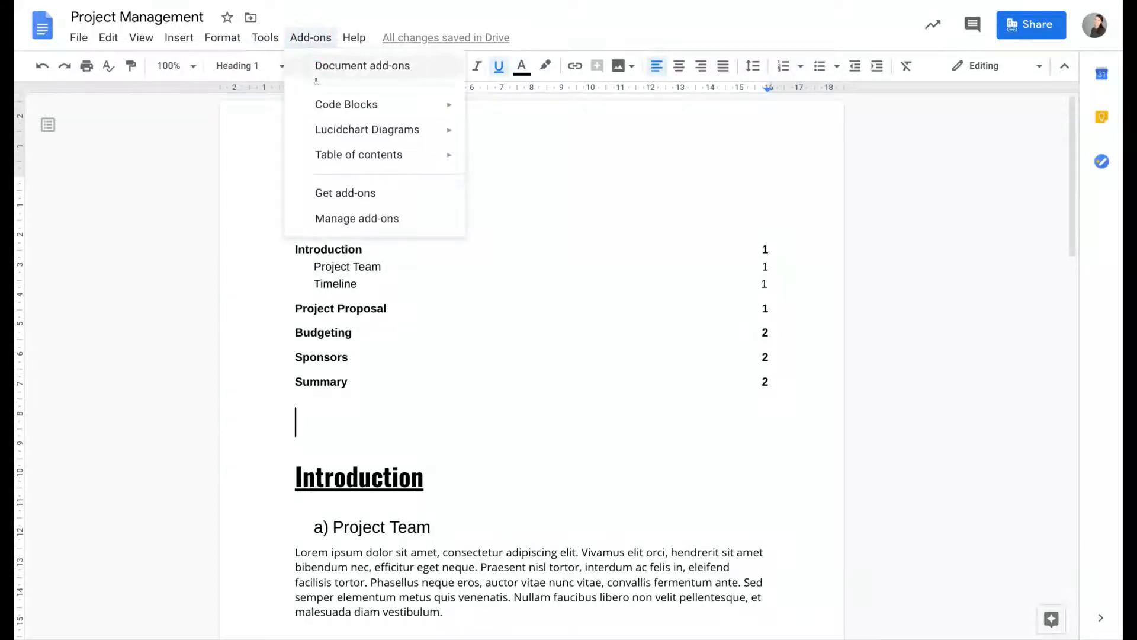
click(349, 196)
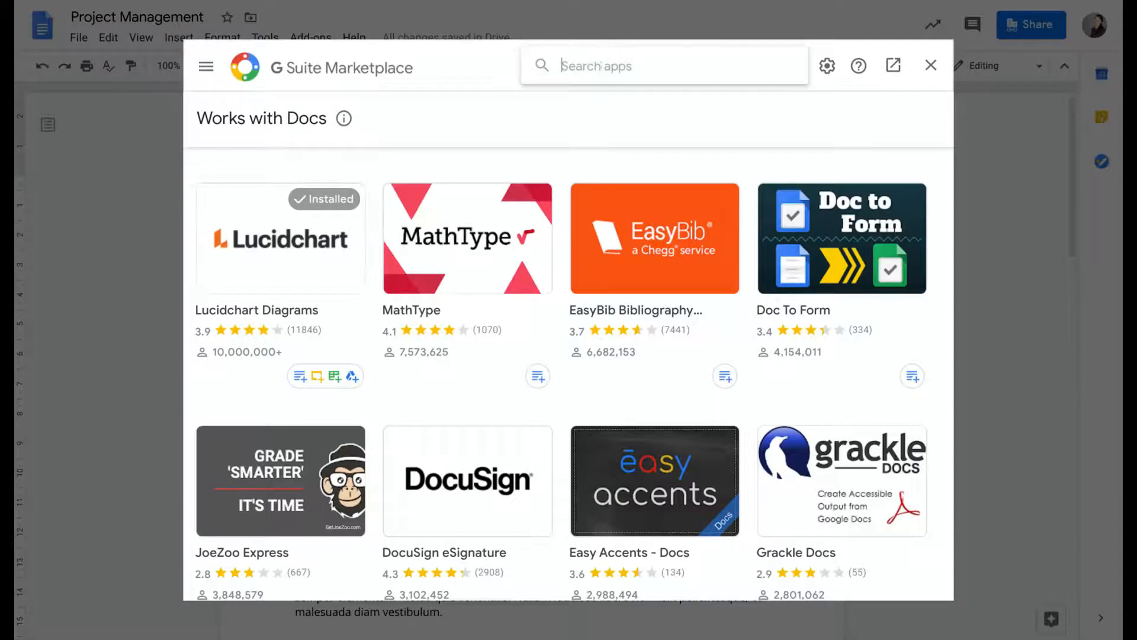
text(table of content)
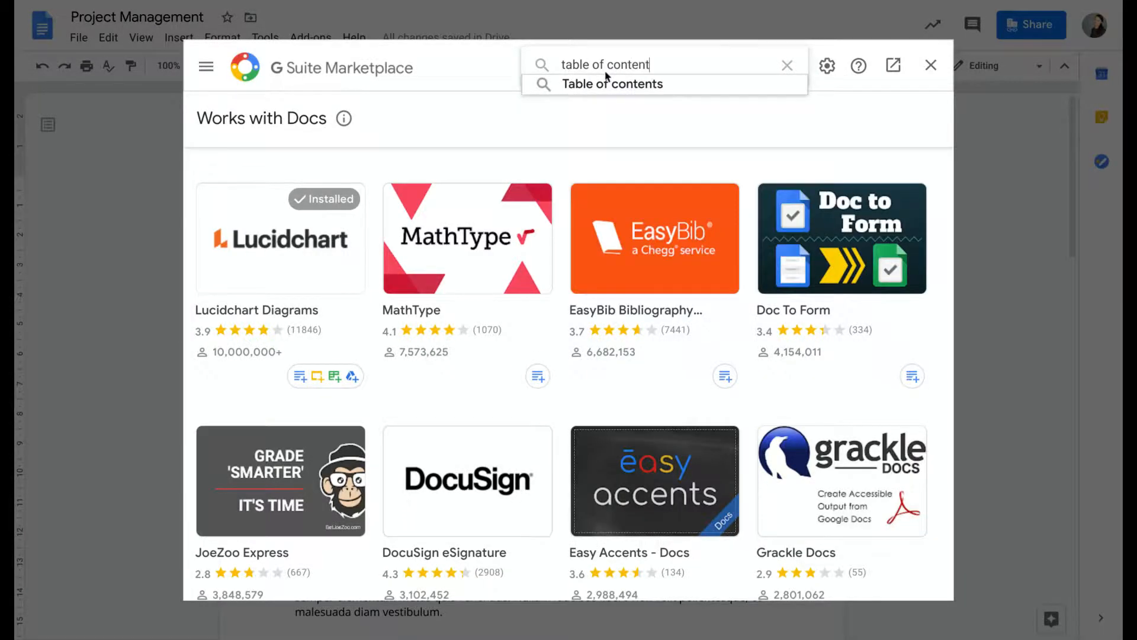
key(Return)
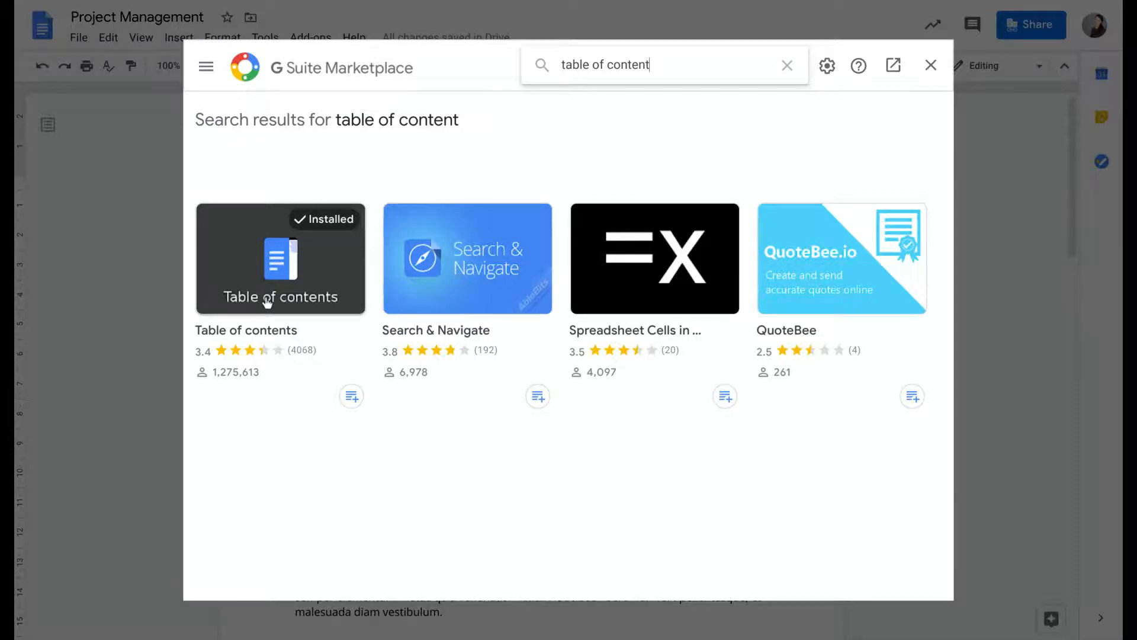
click(289, 256)
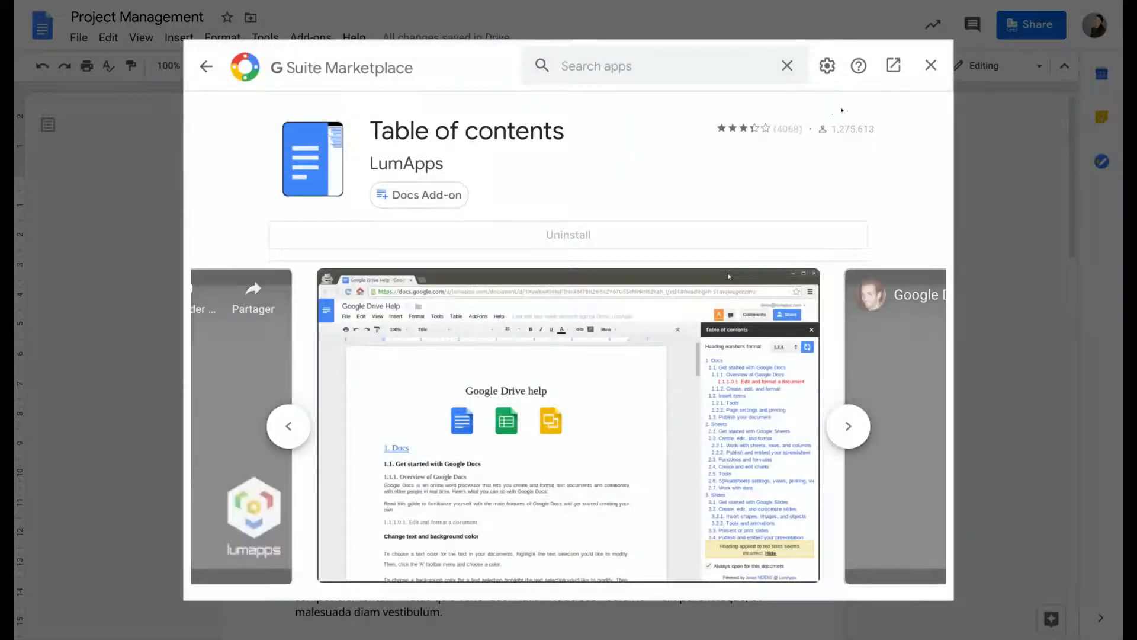
click(931, 66)
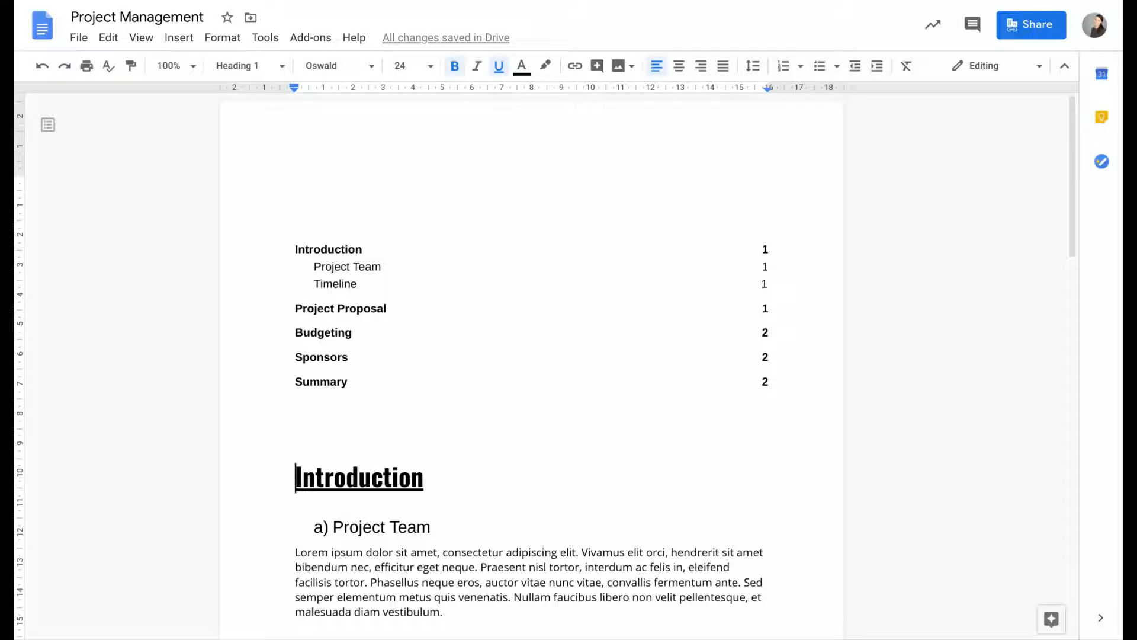
- Show the Table of contents add-on in the sidebar
click(311, 39)
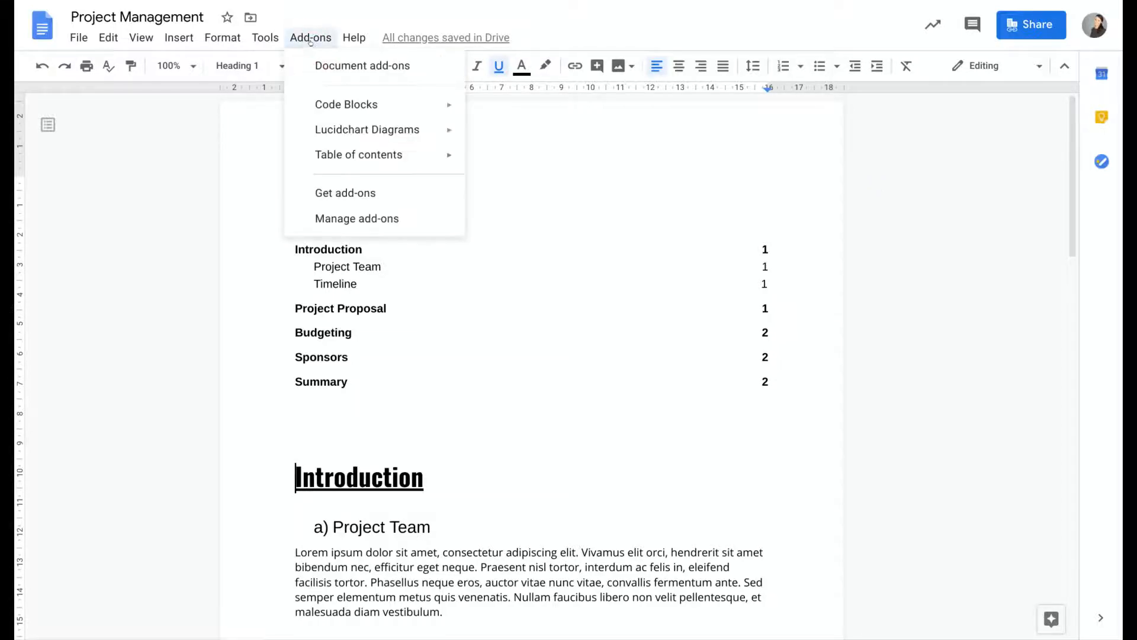
mouse_move(350, 157)
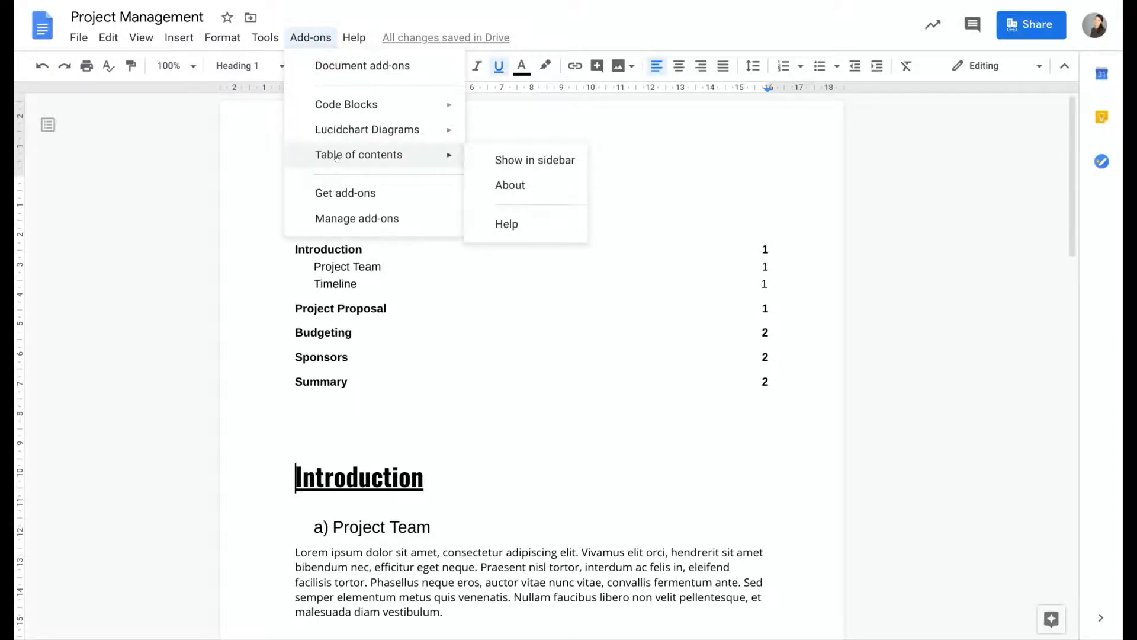
click(525, 160)
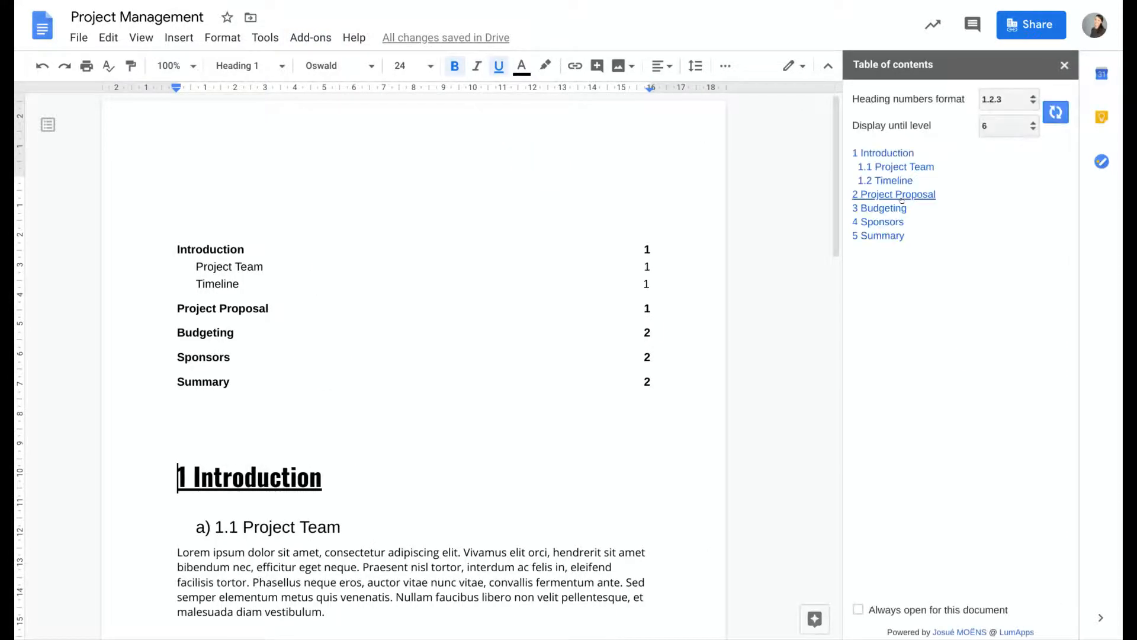
- Use the add-on's outline to go to the Introduction, Project Proposal and Sponsors headings in turn
click(877, 154)
click(878, 196)
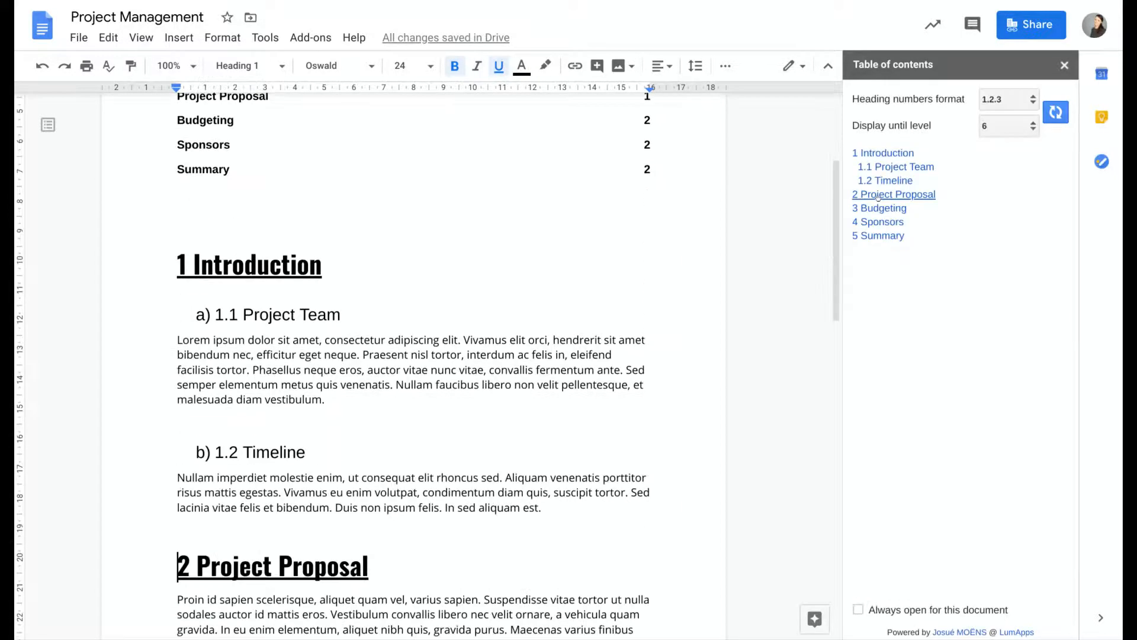
click(874, 223)
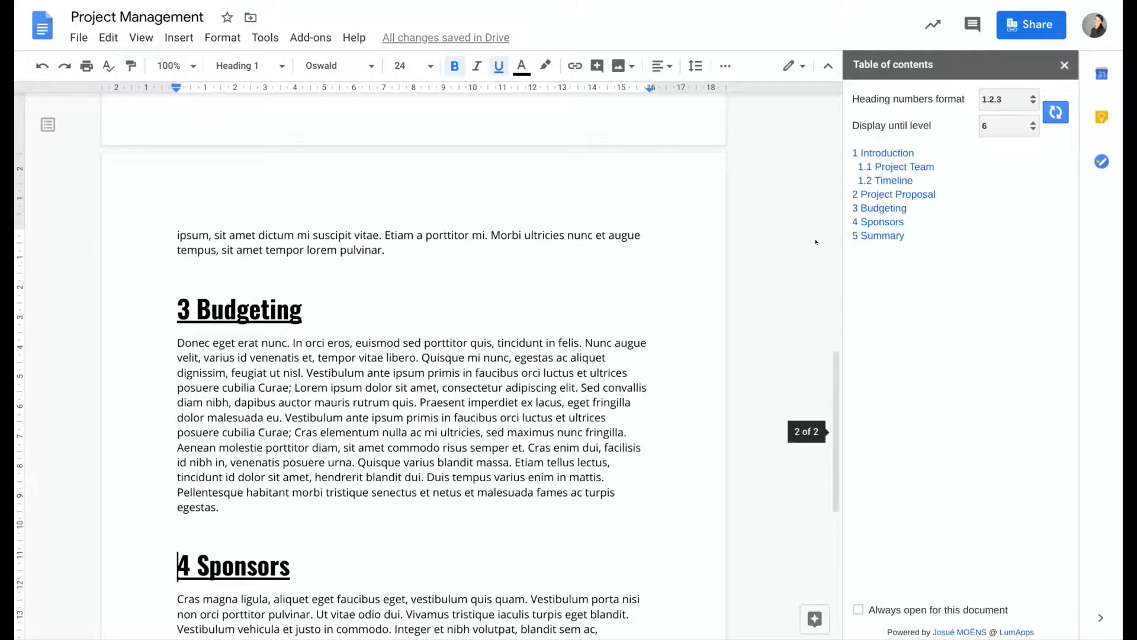
- Set the add-on's heading numbers format to None and refresh the outline
scroll(816, 241, up, 12)
click(1014, 100)
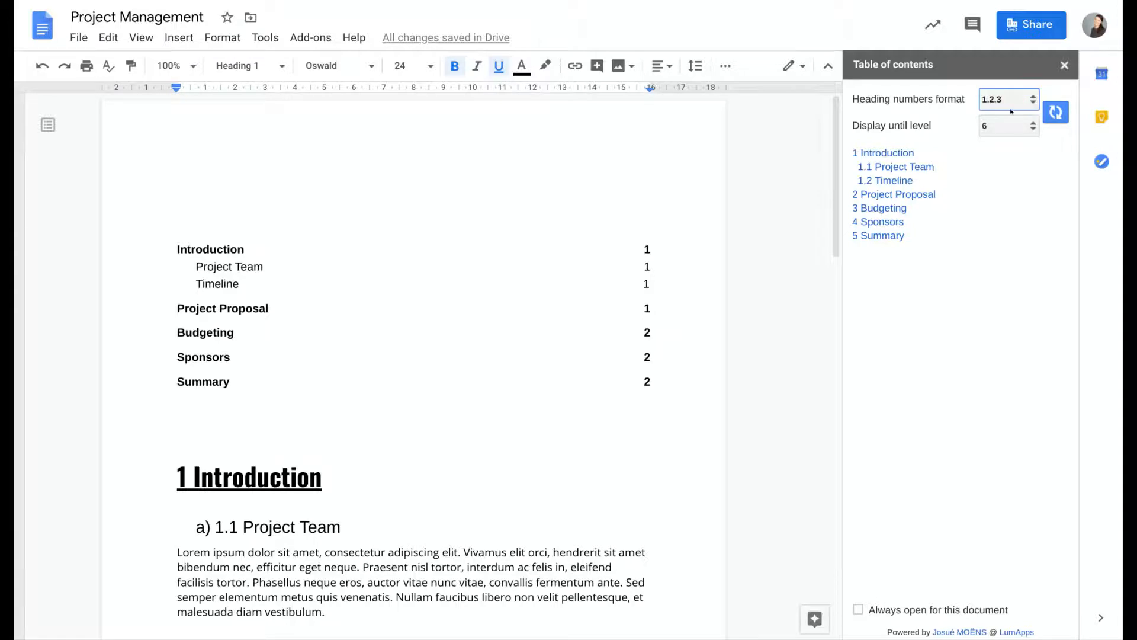
click(1011, 112)
click(1055, 112)
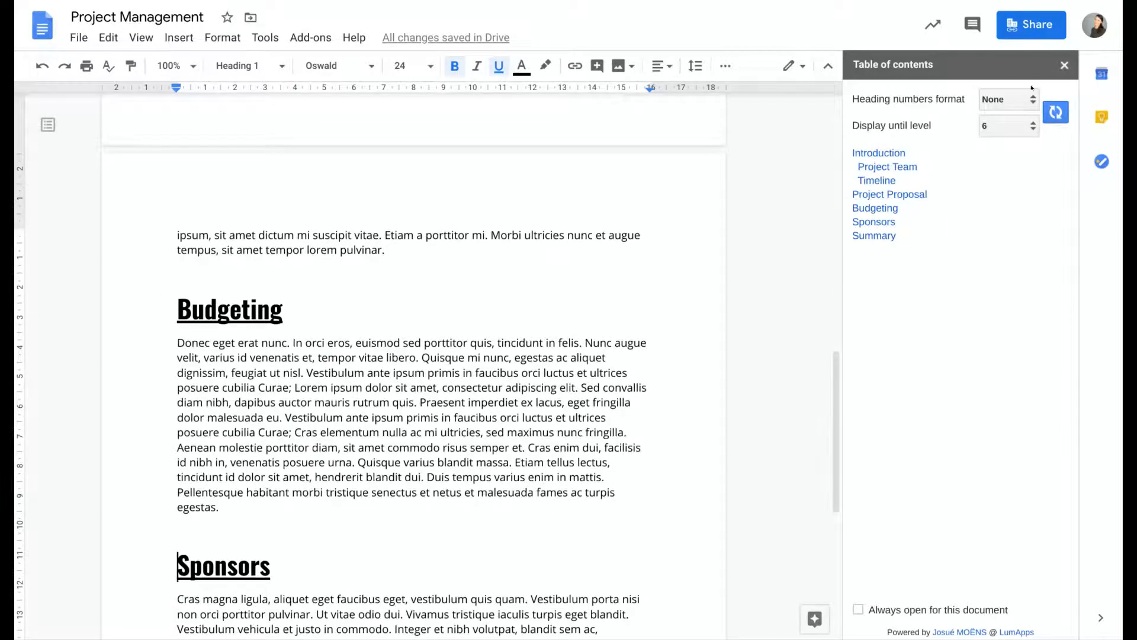
- Set the add-on's heading numbers format back to 1.2.3 and refresh the outline
click(1002, 106)
key(Down)
click(1056, 112)
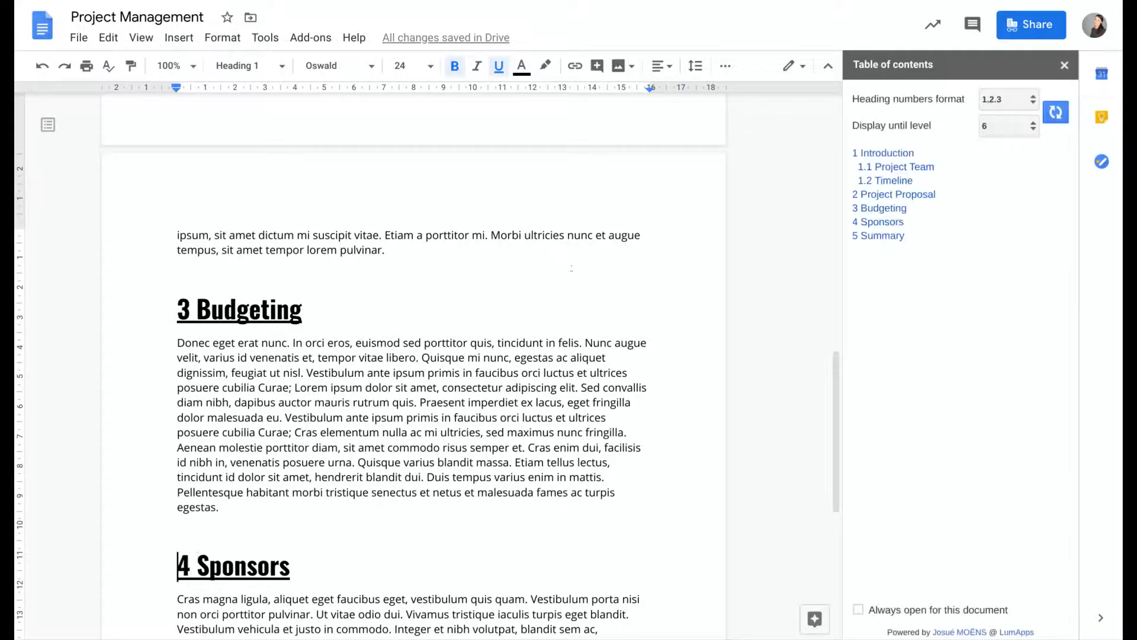
- Update the document's own table of contents to include the heading numbers and look it over
scroll(571, 268, up, 15)
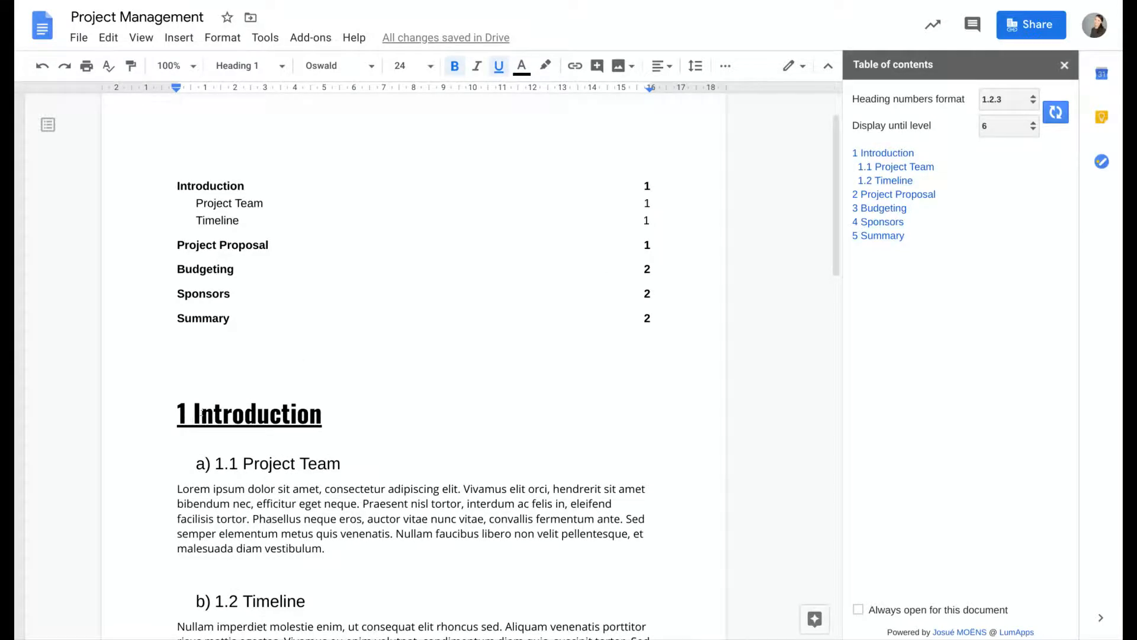
click(154, 237)
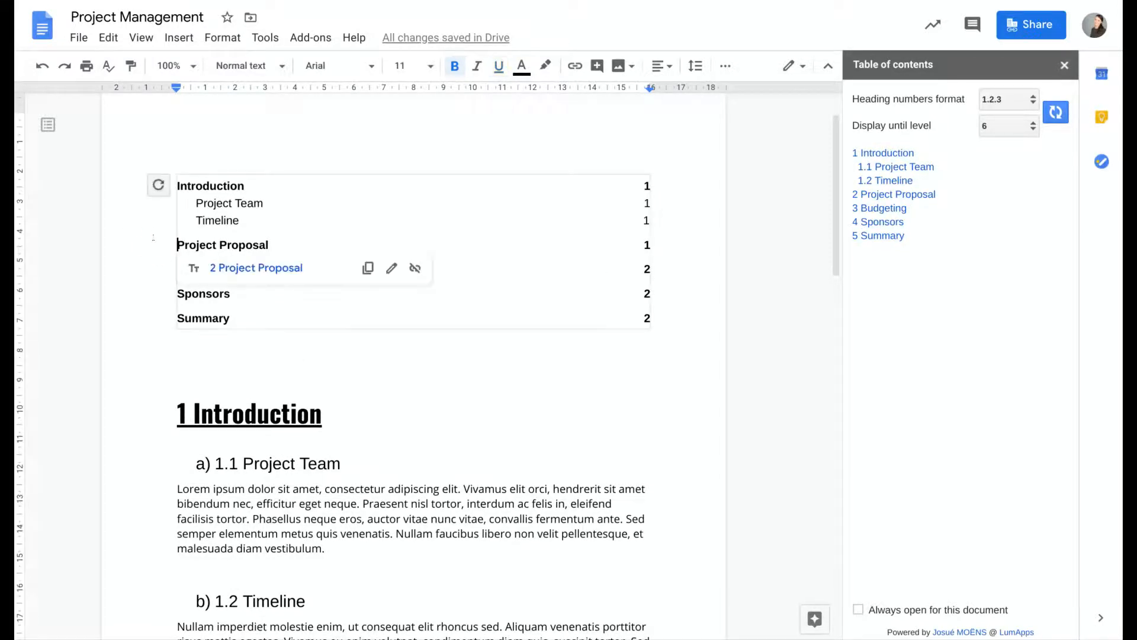
click(158, 185)
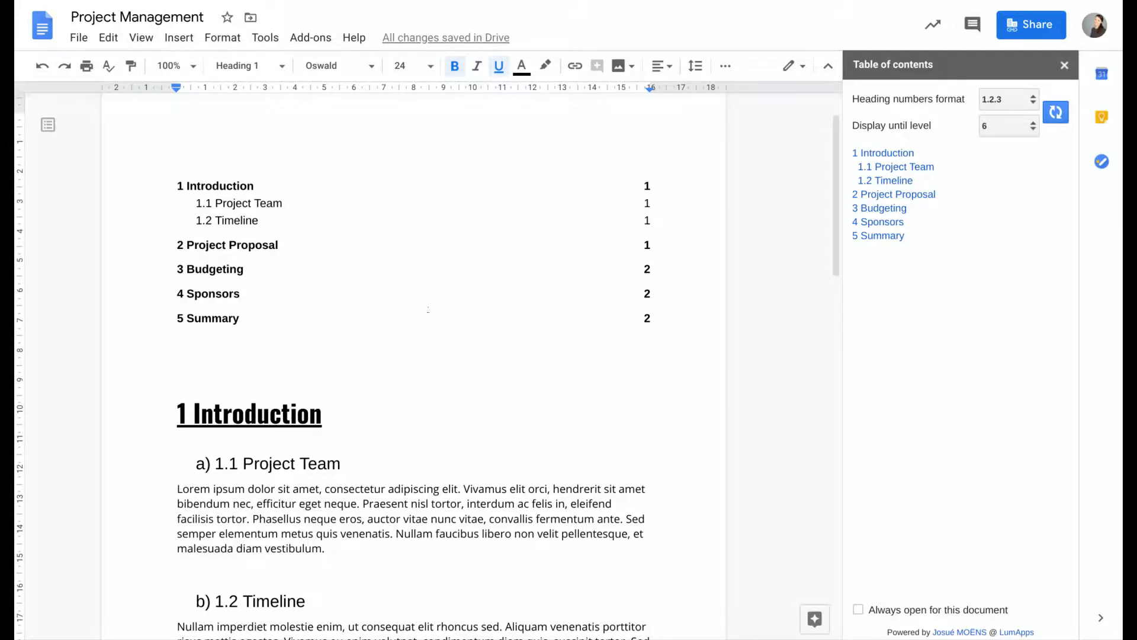
scroll(428, 309, down, 3)
scroll(428, 309, up, 4)
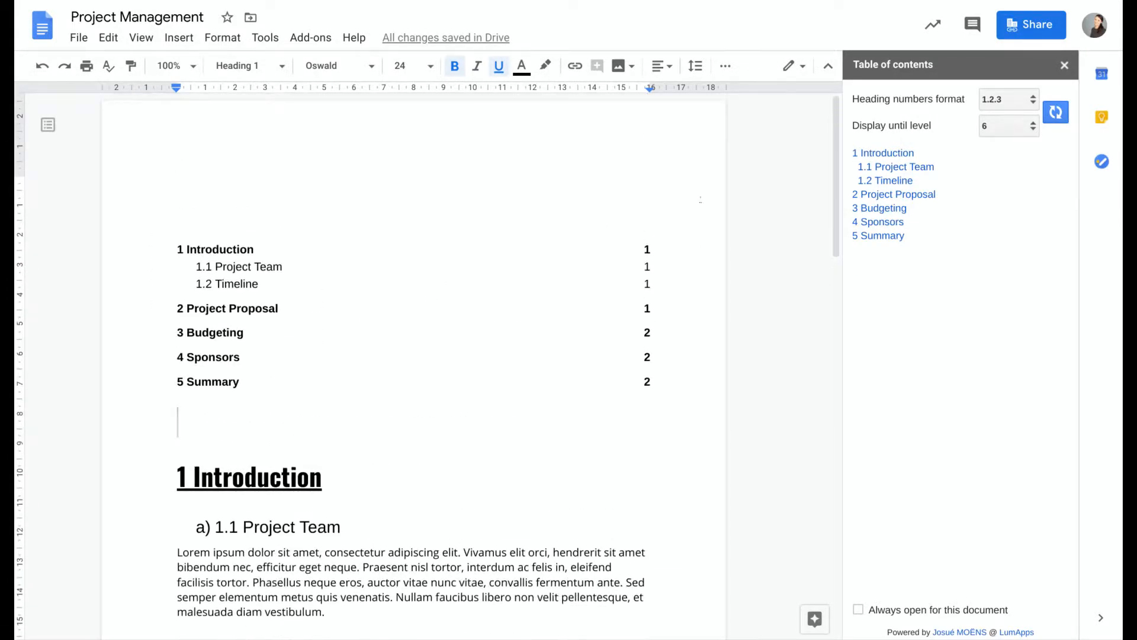